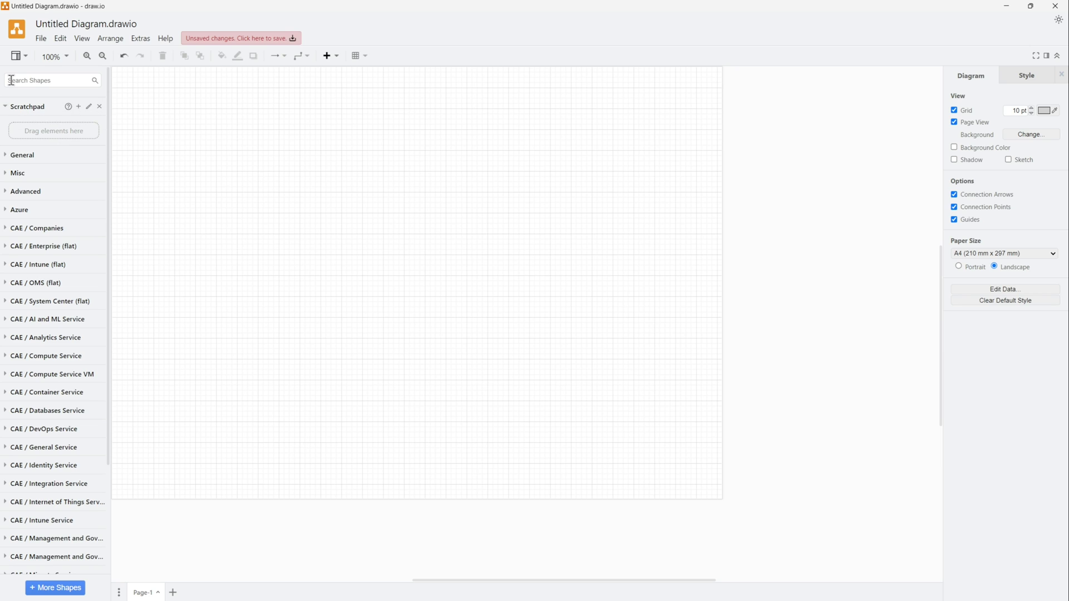
Browse the File, Edit, View, Arrange, Extras and Help menus without choosing any command
{"action": "left_click", "coordinate": [42, 40]}
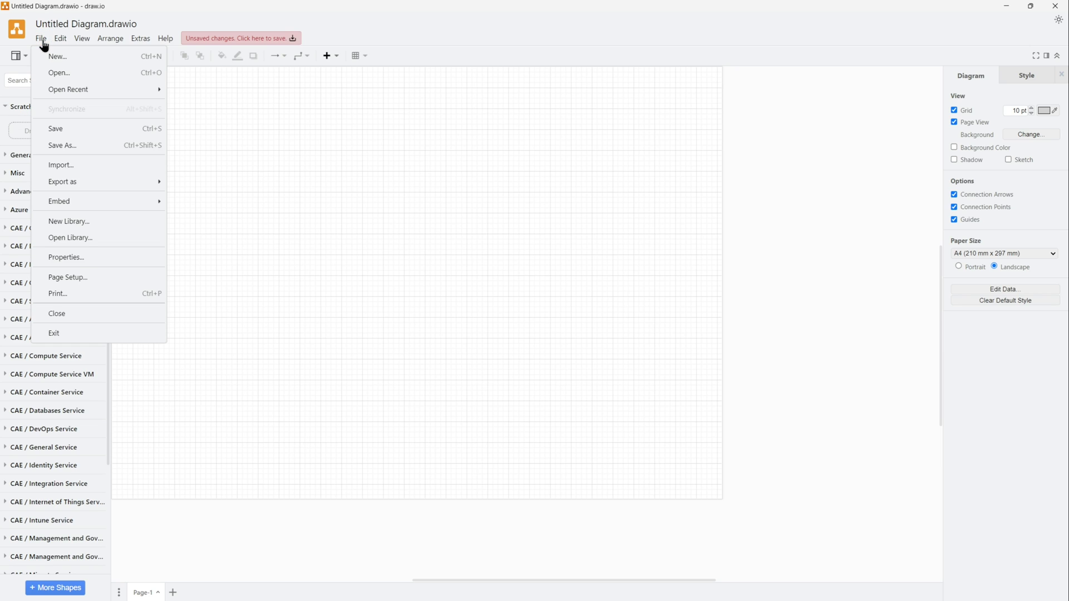
{"action": "mouse_move", "coordinate": [64, 95]}
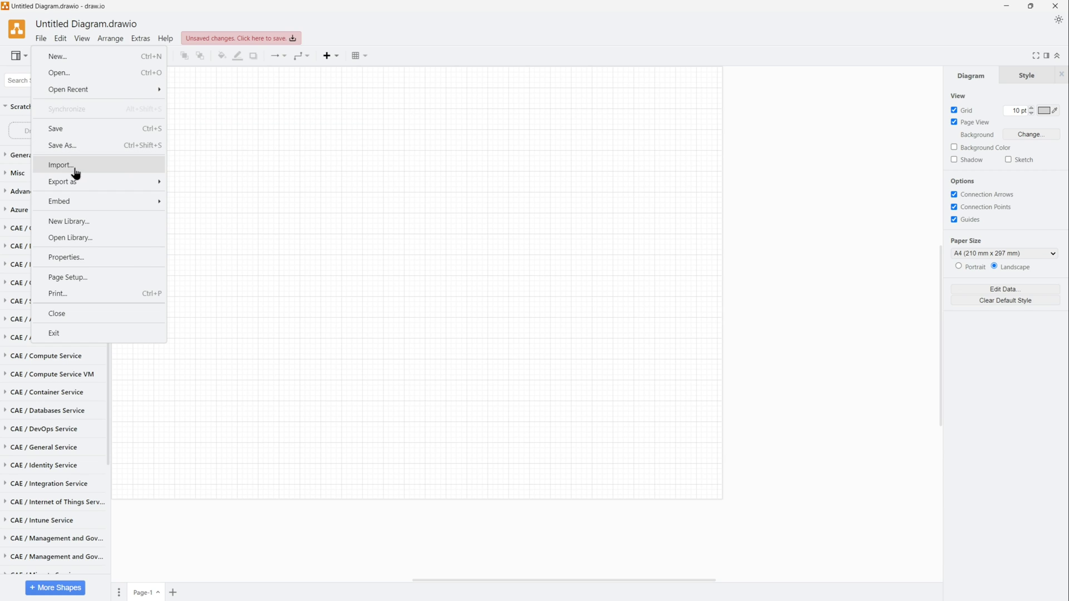
{"action": "mouse_move", "coordinate": [82, 183]}
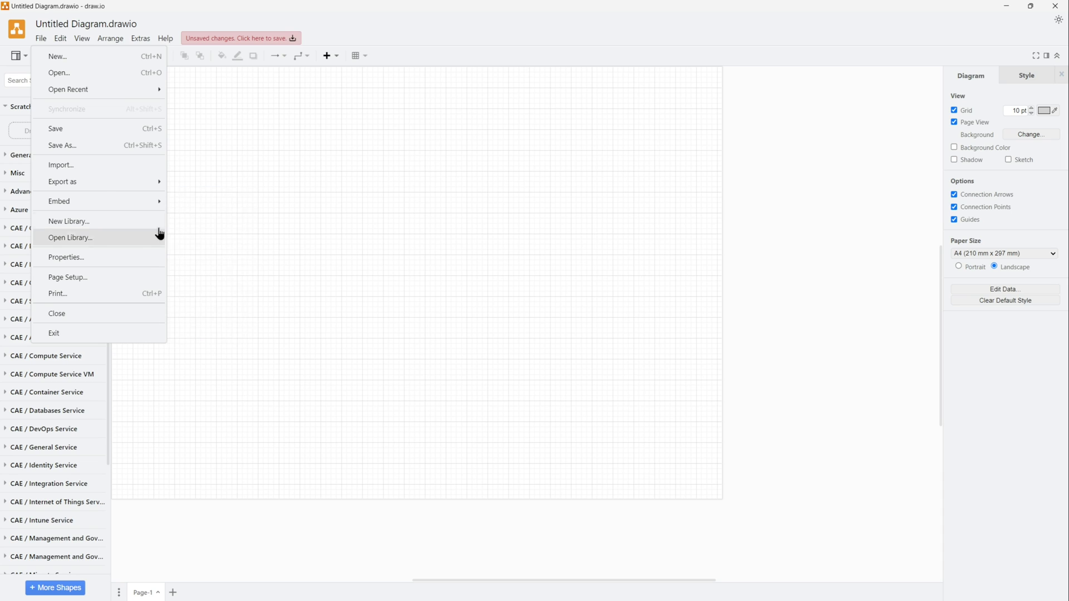
{"action": "mouse_move", "coordinate": [119, 206]}
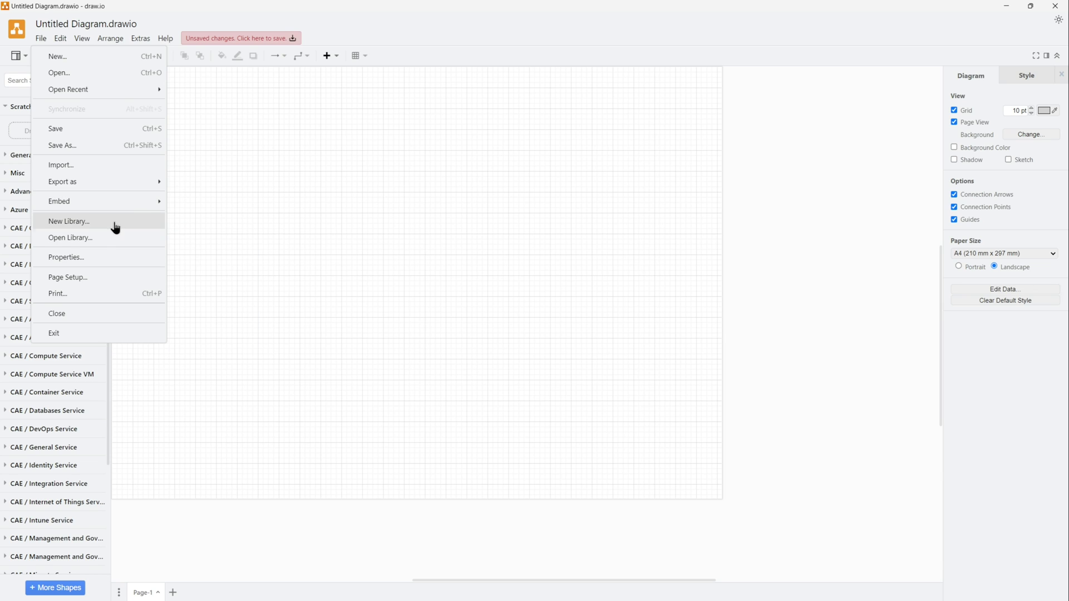
{"action": "mouse_move", "coordinate": [61, 46]}
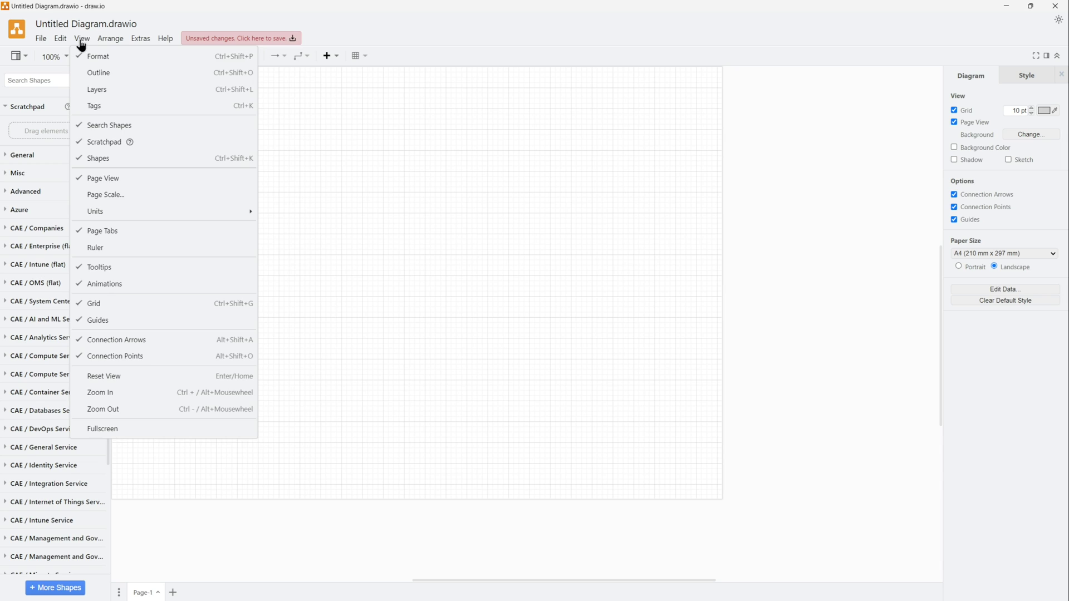
{"action": "mouse_move", "coordinate": [135, 47]}
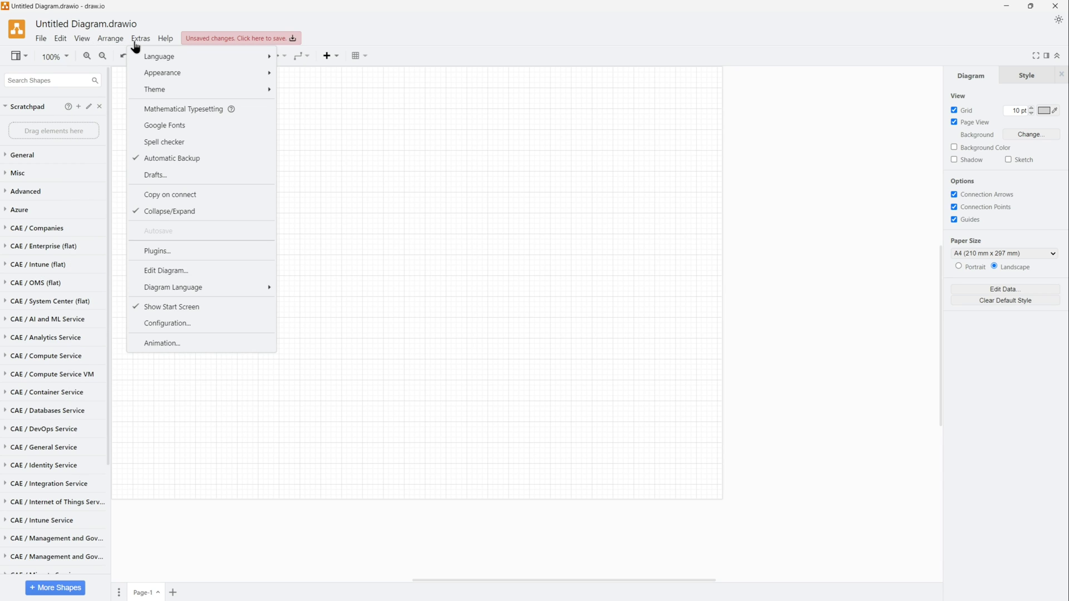
Close the Help menu and save the blank diagram as Demo1.drawio
{"action": "mouse_move", "coordinate": [166, 40]}
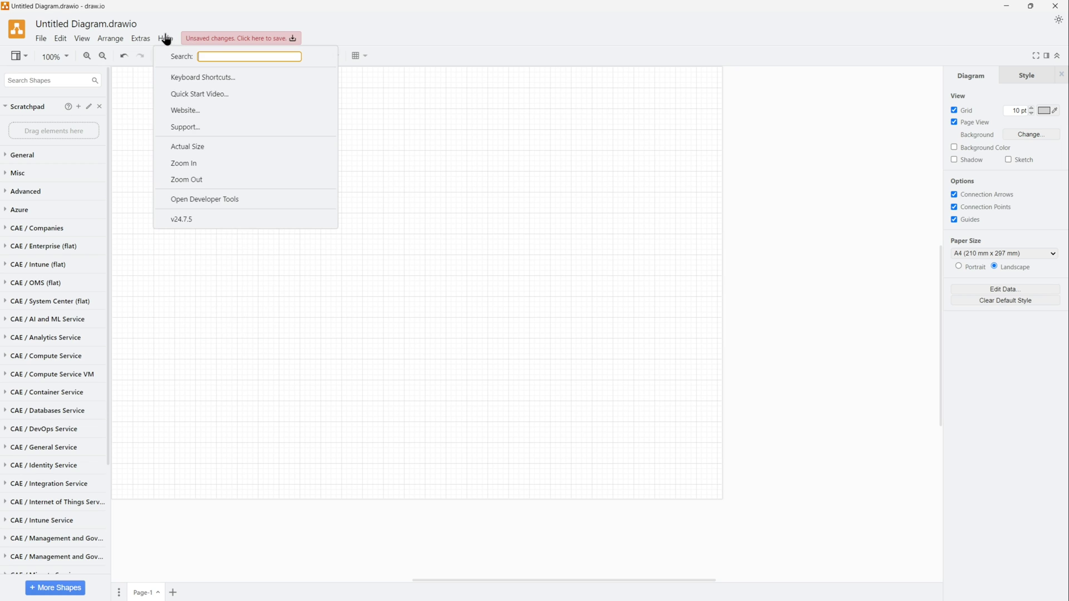
{"action": "left_click", "coordinate": [410, 178]}
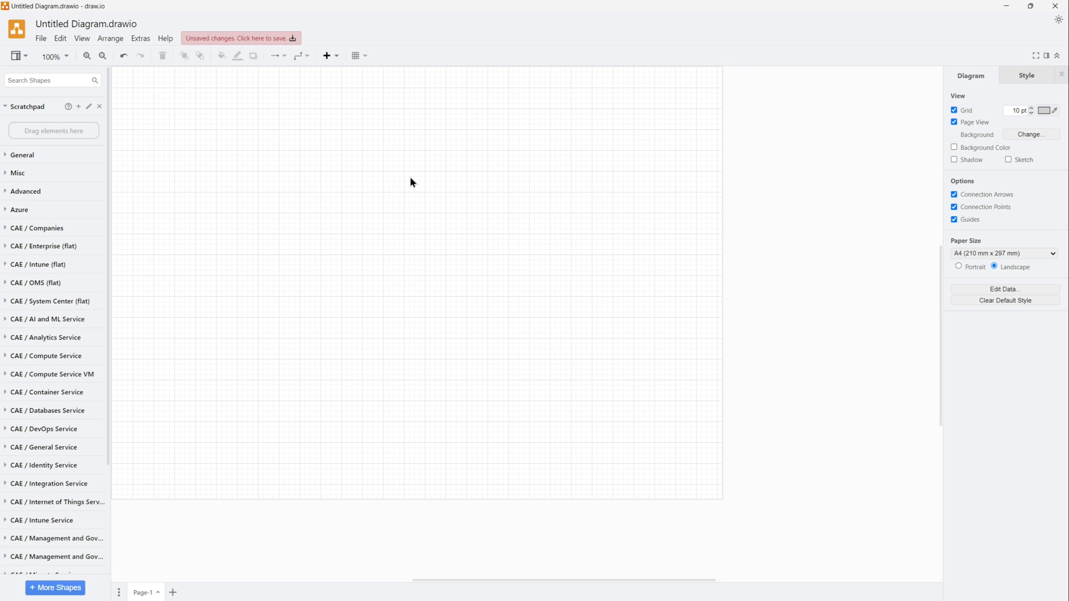
{"action": "key", "text": "ctrl+s"}
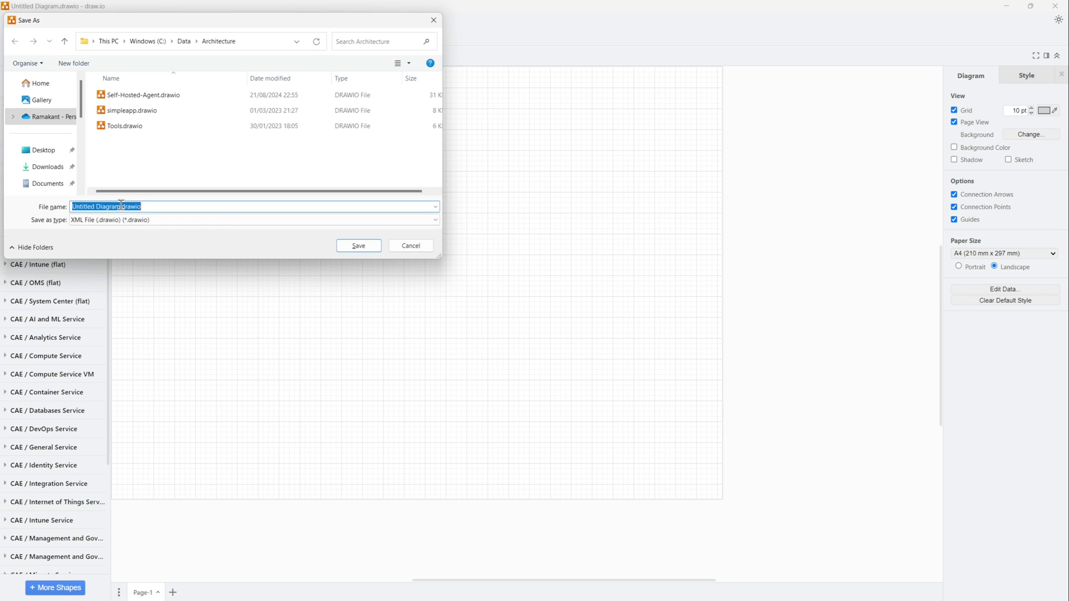
{"action": "left_click_drag", "start_coordinate": [121, 205], "coordinate": [70, 202]}
{"action": "type", "text": "Demo1"}
{"action": "key", "text": "Return"}
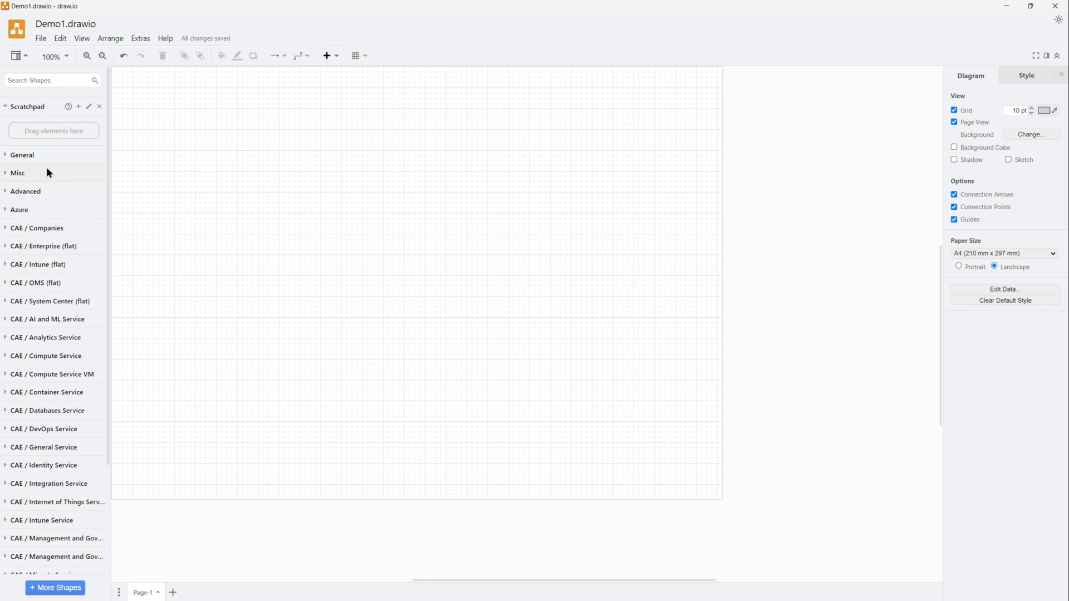
Stack a General circle on the rectangle and swap their order with To Back and Send Backward
{"action": "left_click", "coordinate": [7, 158]}
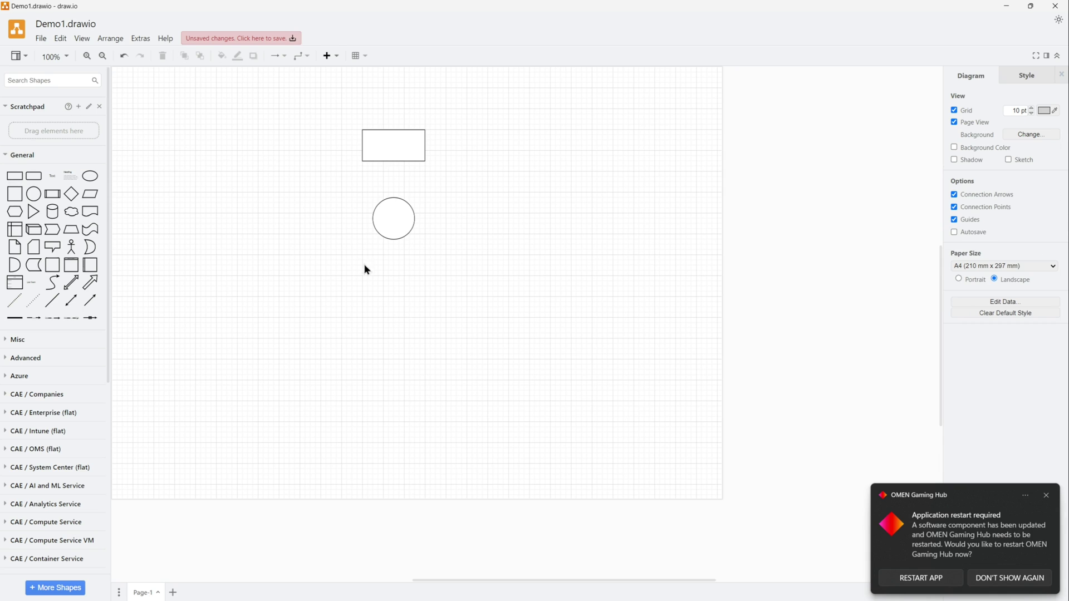
{"action": "left_click_drag", "start_coordinate": [389, 160], "coordinate": [394, 176]}
{"action": "left_click_drag", "start_coordinate": [396, 214], "coordinate": [401, 161]}
{"action": "right_click", "coordinate": [401, 161]}
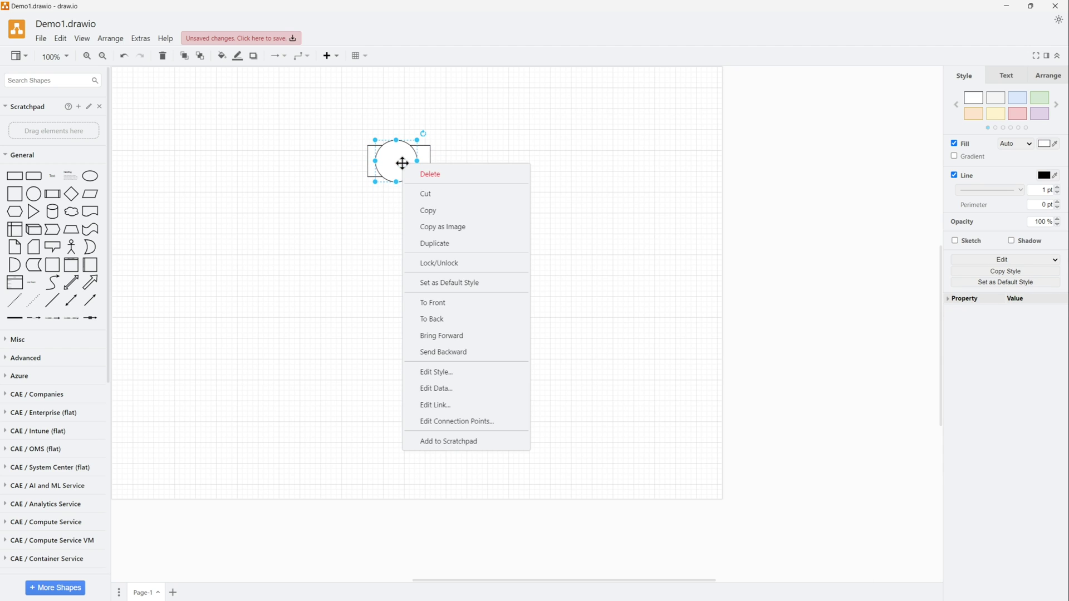
{"action": "left_click", "coordinate": [437, 319]}
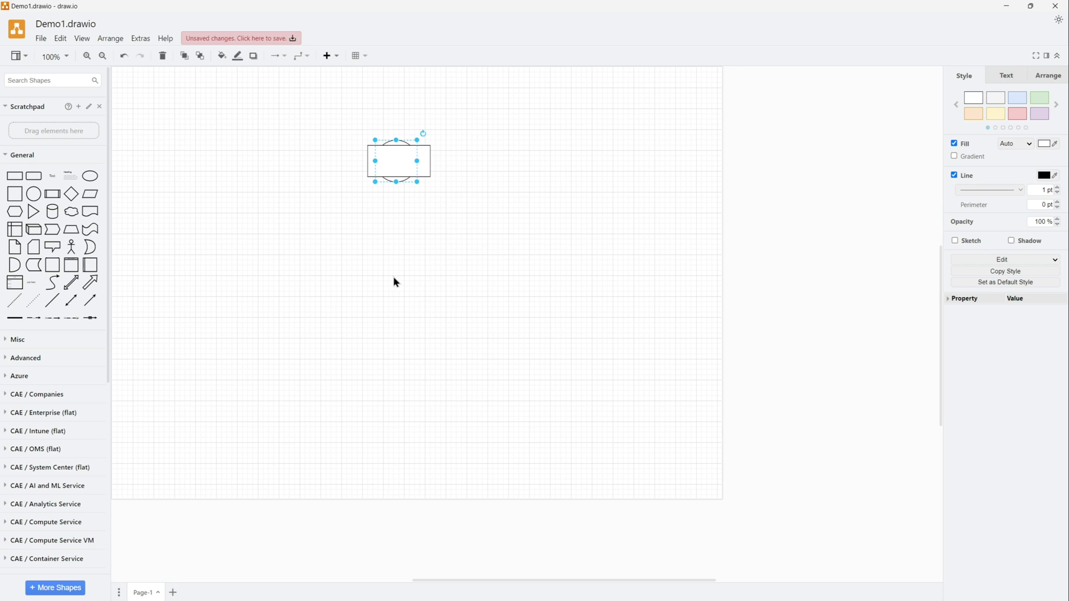
{"action": "left_click", "coordinate": [393, 270]}
{"action": "left_click", "coordinate": [396, 167]}
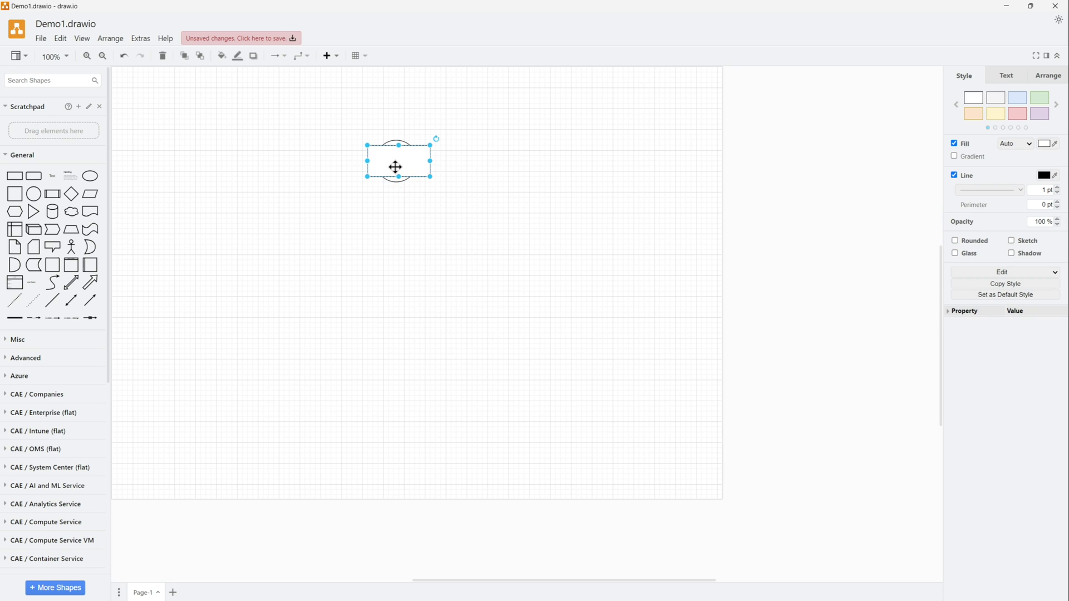
{"action": "right_click", "coordinate": [396, 167]}
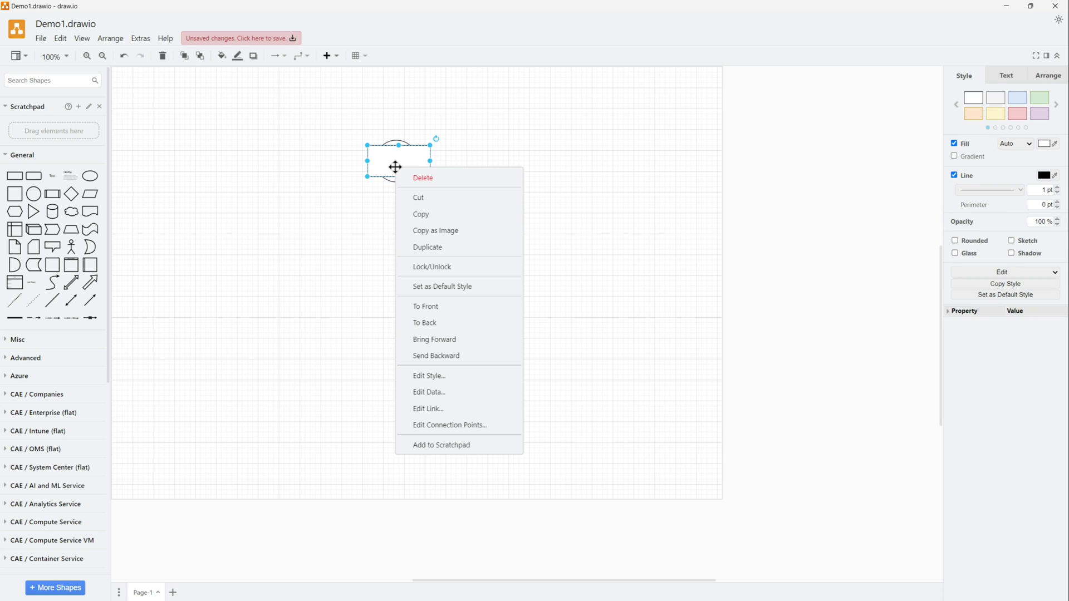
{"action": "left_click", "coordinate": [430, 358]}
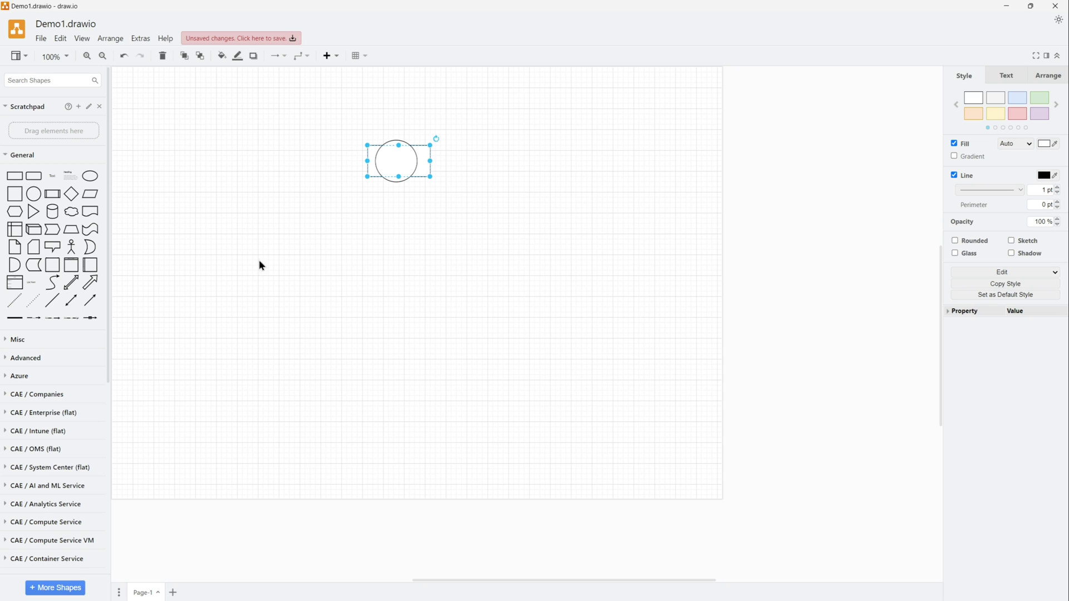
Drop a triangle on the stack, send it backward behind the circle, and shift the circle right
{"action": "mouse_move", "coordinate": [42, 215]}
{"action": "left_click_drag", "start_coordinate": [43, 214], "coordinate": [384, 143]}
{"action": "left_click", "coordinate": [375, 245]}
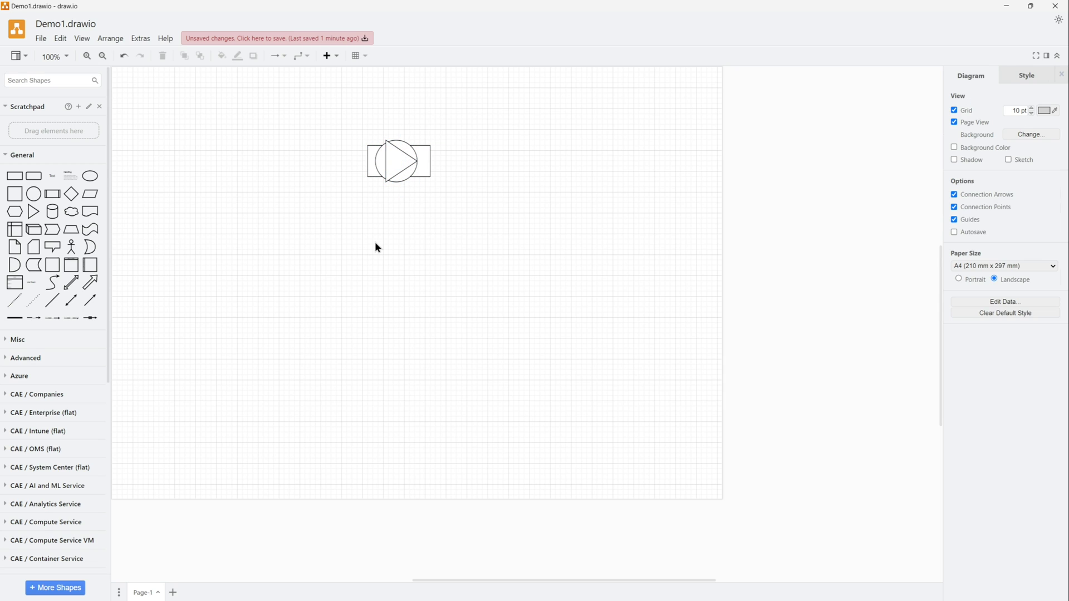
{"action": "left_click", "coordinate": [396, 165]}
{"action": "right_click", "coordinate": [395, 165]}
{"action": "left_click", "coordinate": [381, 214]}
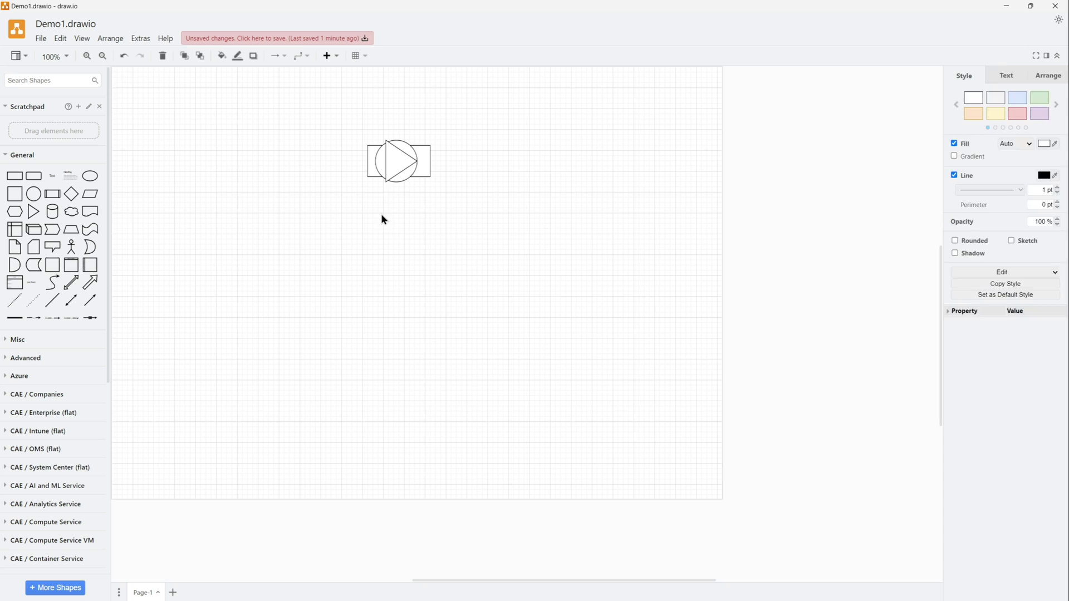
{"action": "left_click", "coordinate": [381, 214]}
{"action": "left_click", "coordinate": [391, 163]}
{"action": "right_click", "coordinate": [391, 163]}
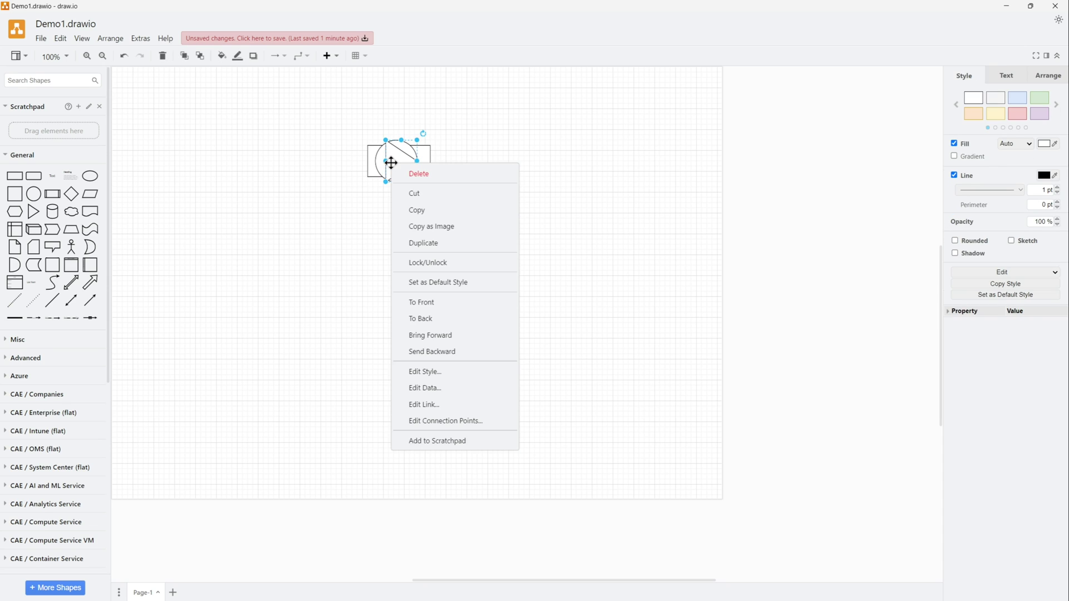
{"action": "left_click", "coordinate": [437, 353]}
{"action": "left_click", "coordinate": [414, 253]}
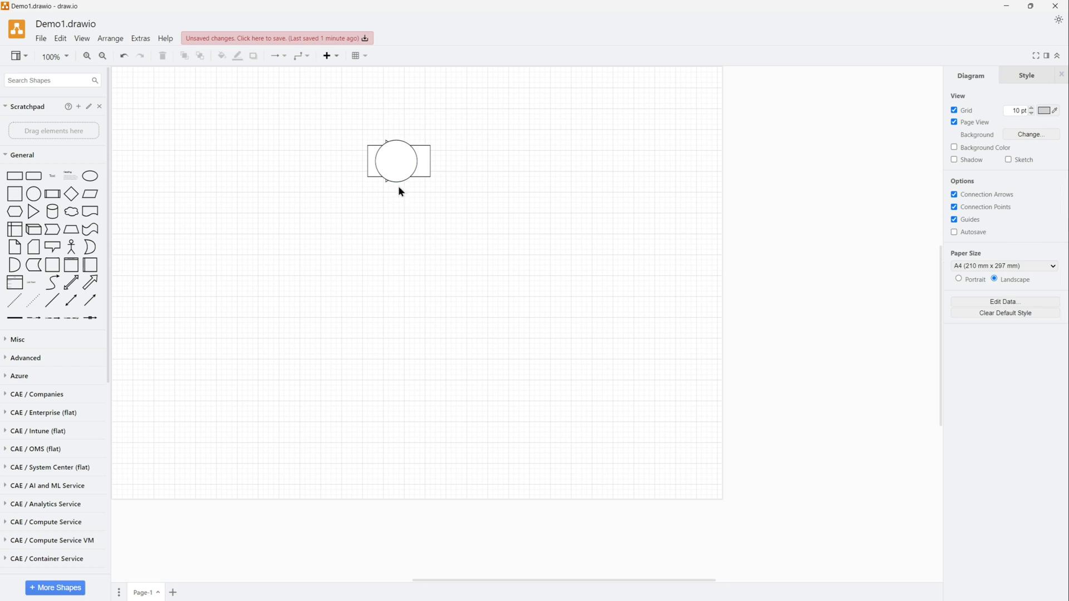
{"action": "left_click_drag", "start_coordinate": [396, 162], "coordinate": [409, 161]}
{"action": "left_click", "coordinate": [411, 248]}
Delete the stacked practice shapes from the page
{"action": "left_click", "coordinate": [372, 157]}
{"action": "key", "text": "Delete"}
{"action": "left_click", "coordinate": [22, 155]}
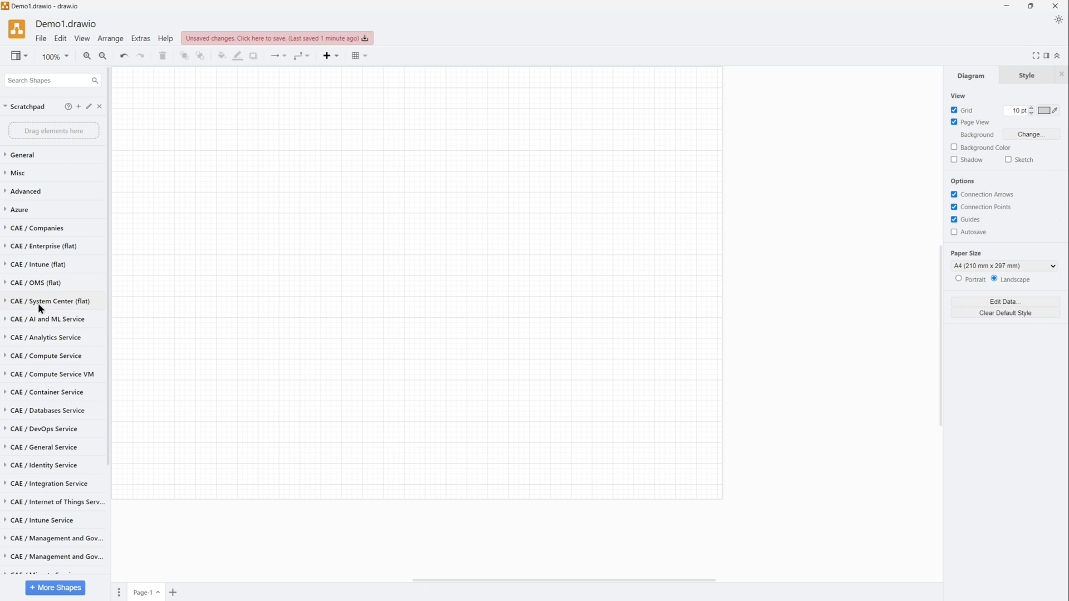
Expand and collapse the CAE / Container Service and CAE / Companies shape categories
{"action": "scroll", "coordinate": [49, 310], "scroll_direction": "down", "scroll_amount": 3}
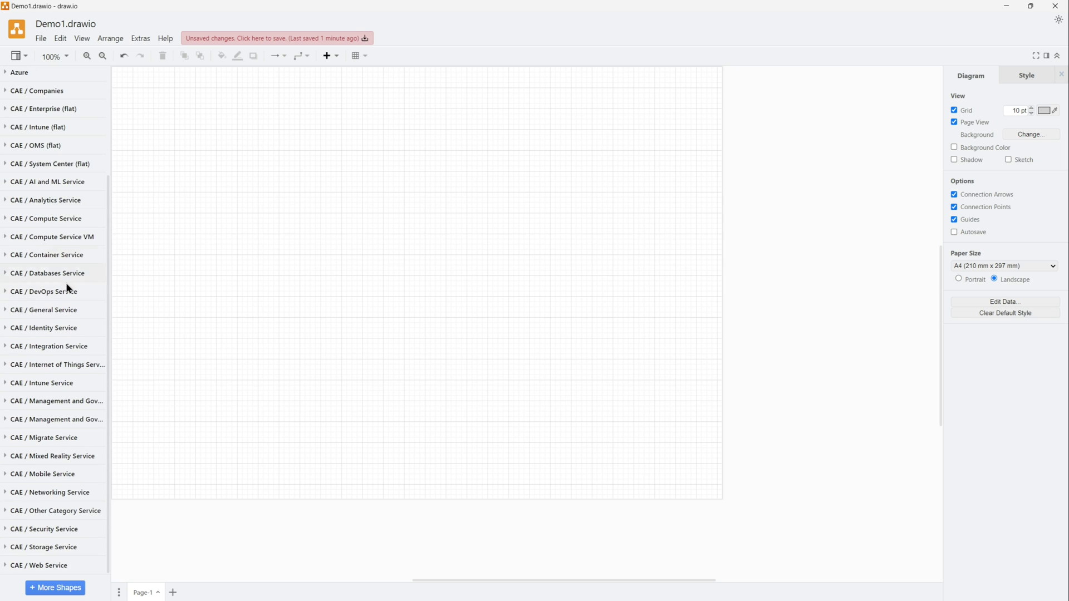
{"action": "left_click", "coordinate": [6, 257]}
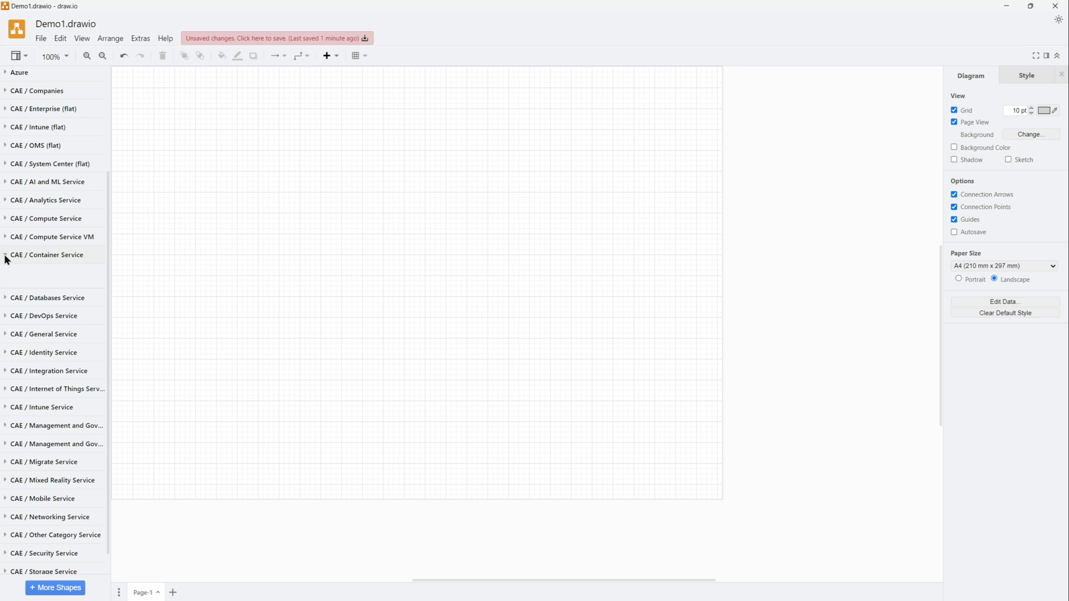
{"action": "left_click", "coordinate": [6, 257]}
{"action": "scroll", "coordinate": [42, 302], "scroll_direction": "up", "scroll_amount": 3}
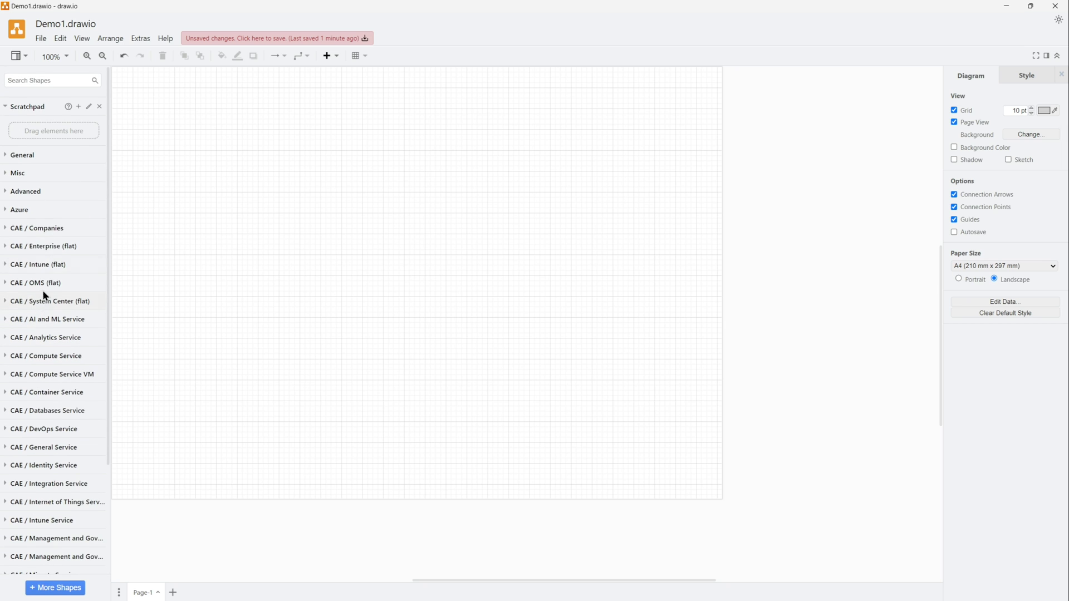
{"action": "left_click", "coordinate": [19, 229]}
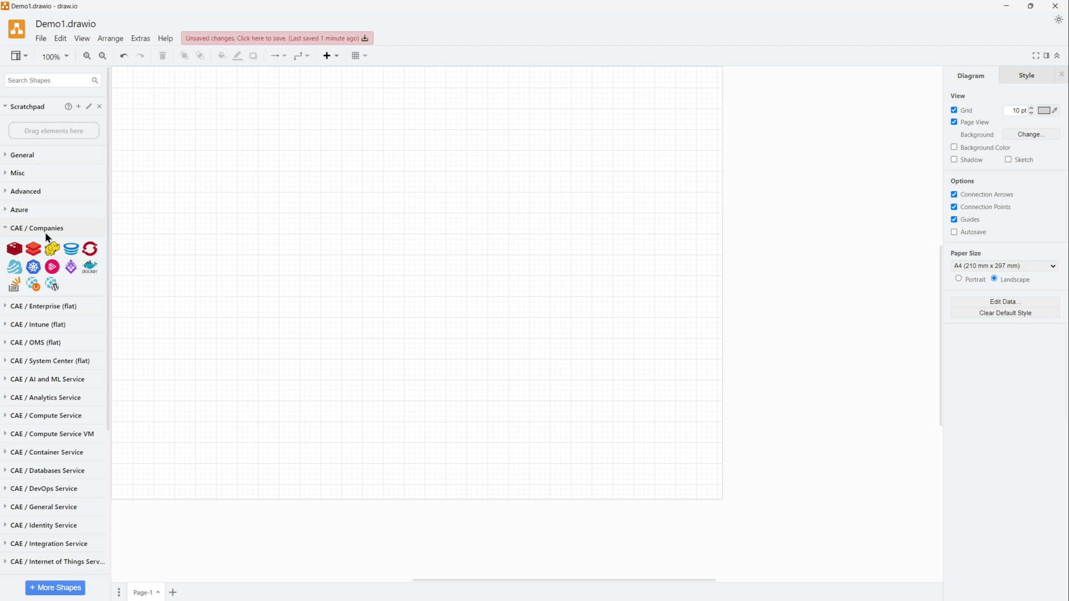
{"action": "left_click", "coordinate": [7, 229]}
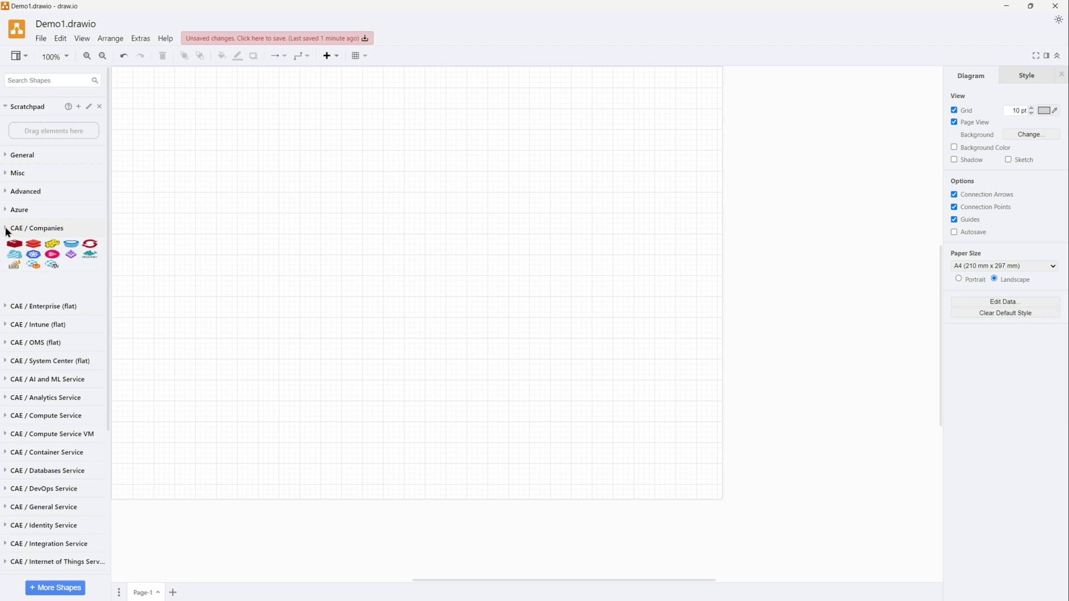
Open the More Shapes library chooser and scroll through the available libraries
{"action": "left_click", "coordinate": [65, 590]}
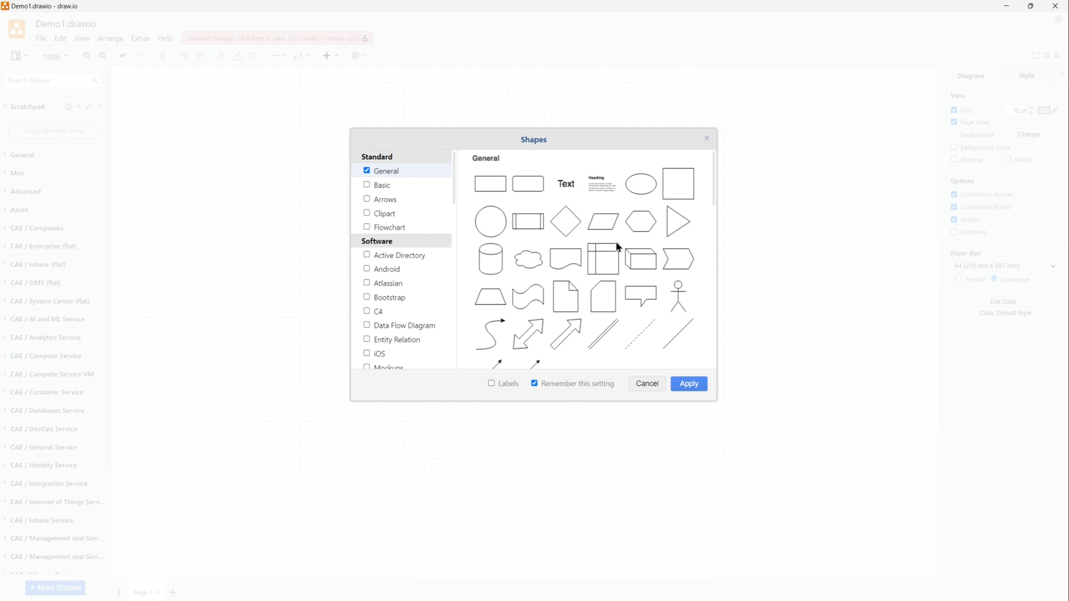
{"action": "scroll", "coordinate": [618, 247], "scroll_direction": "down", "scroll_amount": 1}
{"action": "scroll", "coordinate": [618, 247], "scroll_direction": "up", "scroll_amount": 1}
{"action": "scroll", "coordinate": [617, 247], "scroll_direction": "down", "scroll_amount": 3}
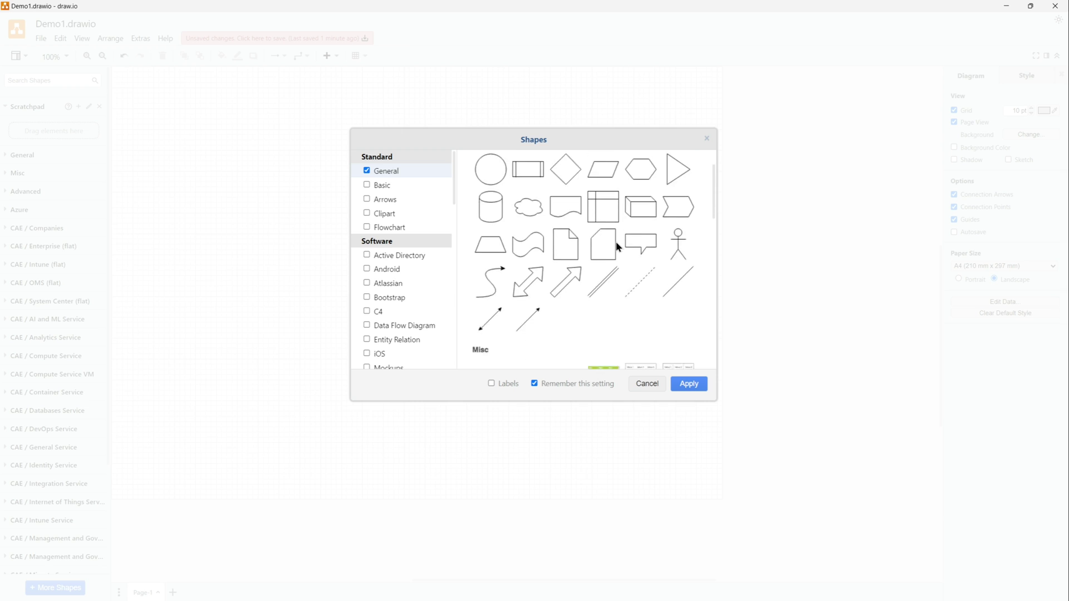
{"action": "scroll", "coordinate": [616, 241], "scroll_direction": "down", "scroll_amount": 5}
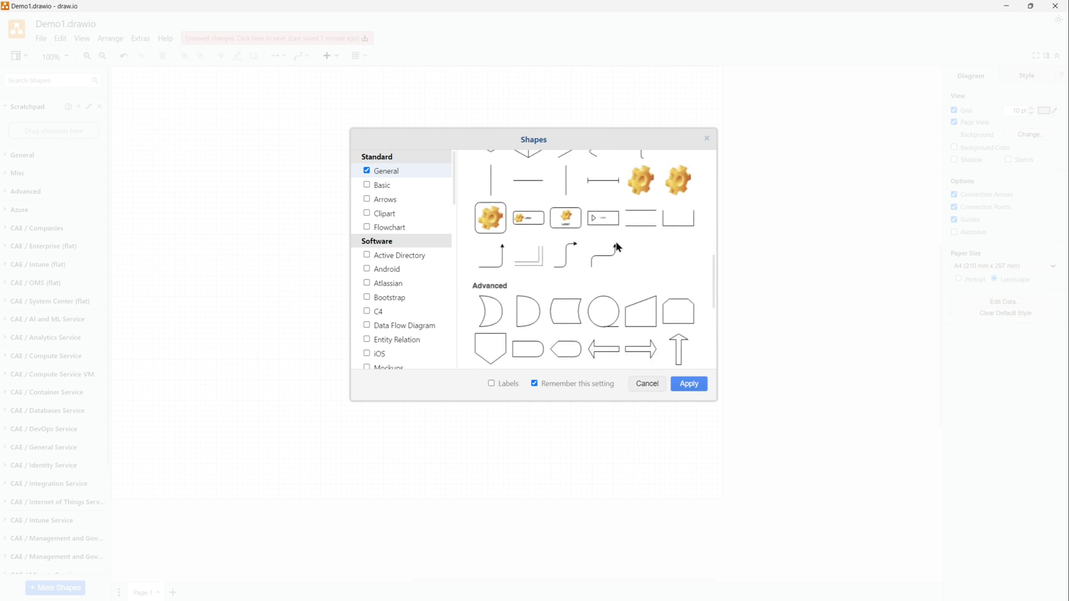
{"action": "scroll", "coordinate": [616, 241], "scroll_direction": "down", "scroll_amount": 1}
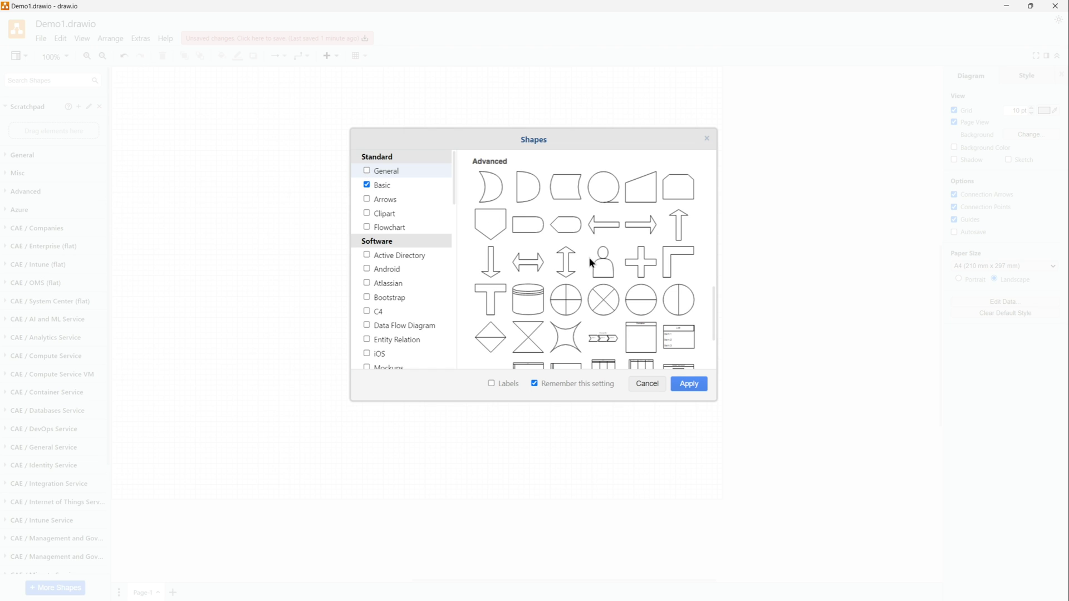
{"action": "scroll", "coordinate": [591, 263], "scroll_direction": "down", "scroll_amount": 2}
{"action": "scroll", "coordinate": [592, 263], "scroll_direction": "up", "scroll_amount": 10}
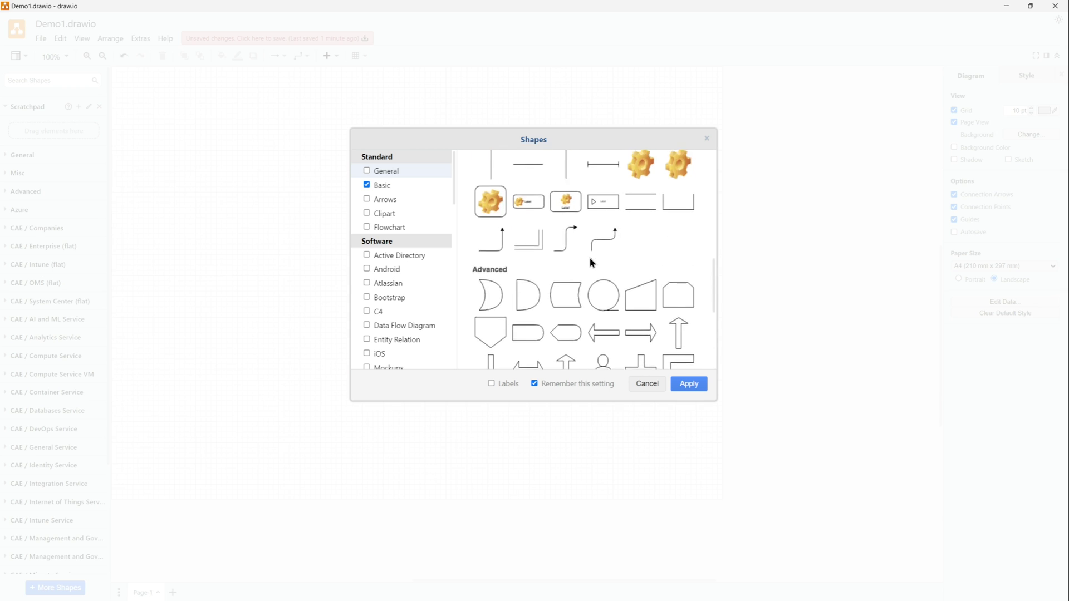
{"action": "scroll", "coordinate": [591, 262], "scroll_direction": "up", "scroll_amount": 1}
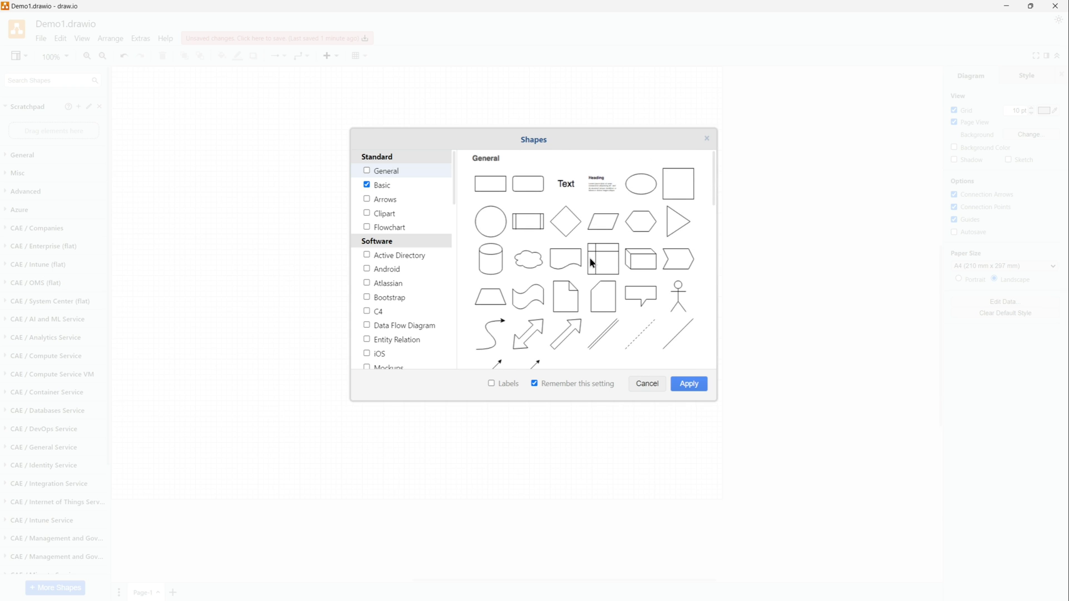
Toggle the Basic and Arrows checkboxes, ending with Basic checked again, and review the list
{"action": "left_click", "coordinate": [366, 199]}
{"action": "left_click", "coordinate": [366, 185]}
{"action": "left_click", "coordinate": [367, 199]}
{"action": "left_click", "coordinate": [368, 186]}
{"action": "scroll", "coordinate": [428, 310], "scroll_direction": "down", "scroll_amount": 8}
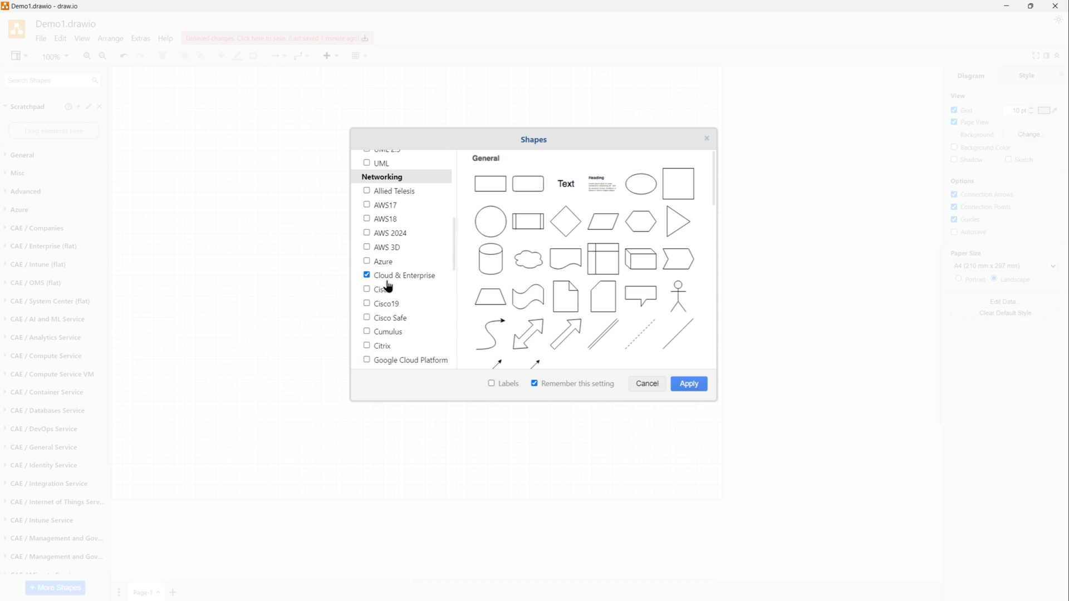
{"action": "scroll", "coordinate": [425, 328], "scroll_direction": "down", "scroll_amount": 5}
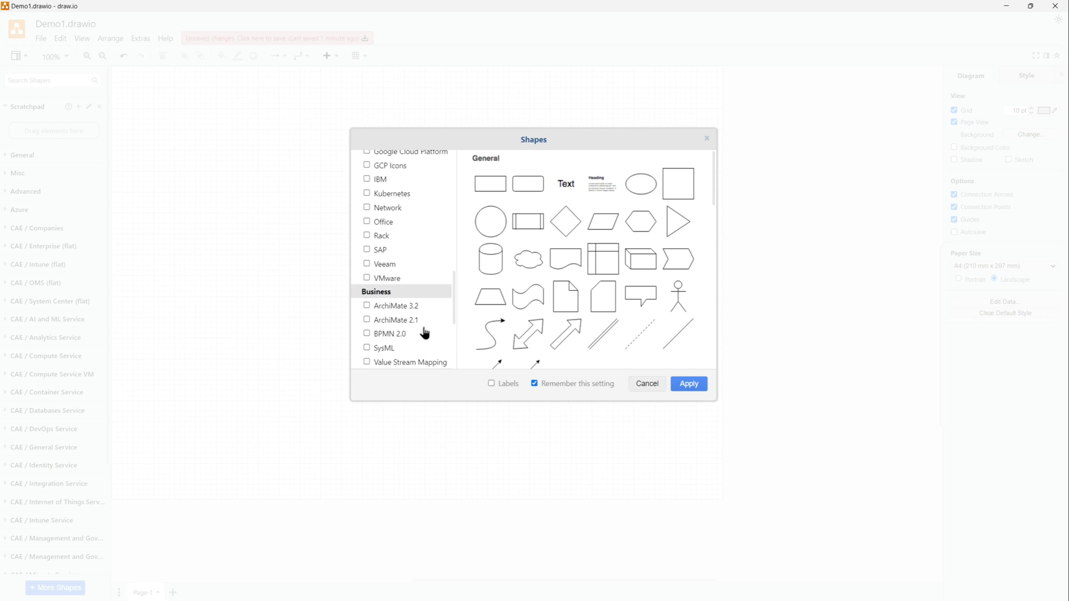
{"action": "scroll", "coordinate": [424, 333], "scroll_direction": "down", "scroll_amount": 4}
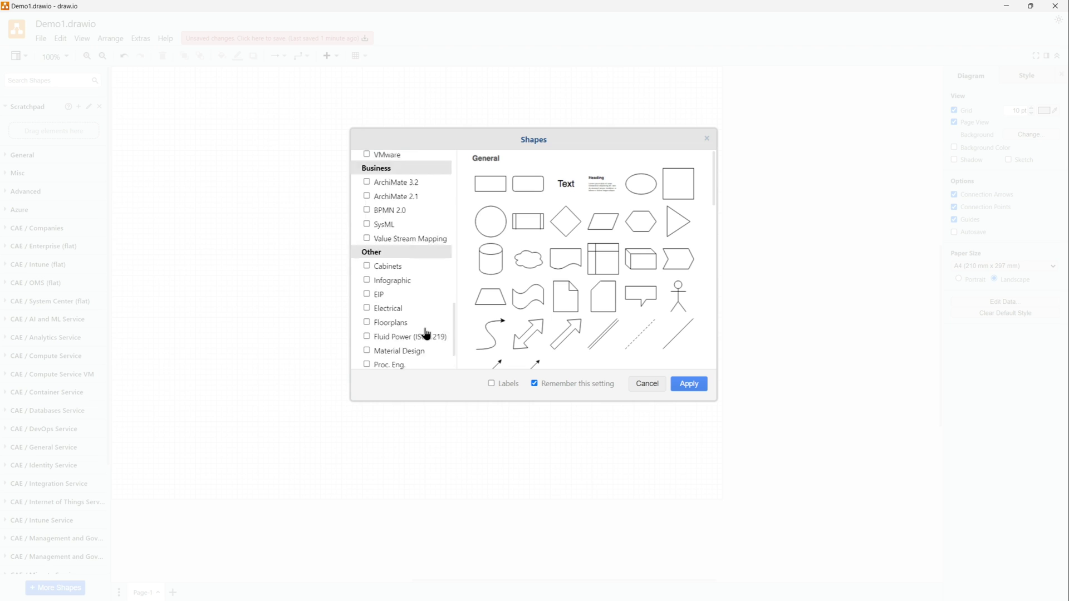
{"action": "scroll", "coordinate": [426, 333], "scroll_direction": "up", "scroll_amount": 8}
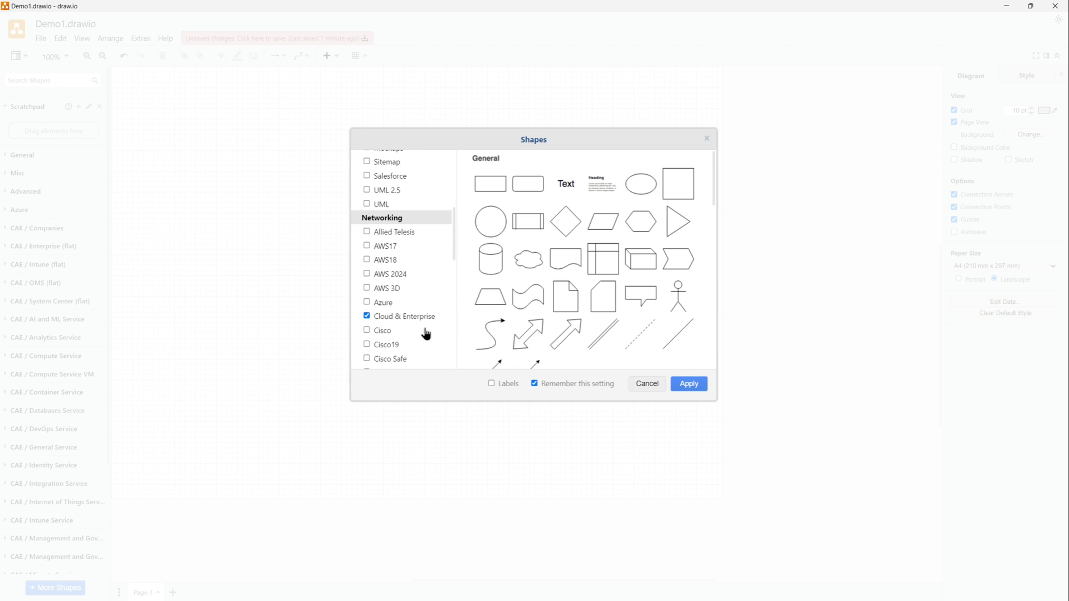
{"action": "scroll", "coordinate": [427, 334], "scroll_direction": "up", "scroll_amount": 5}
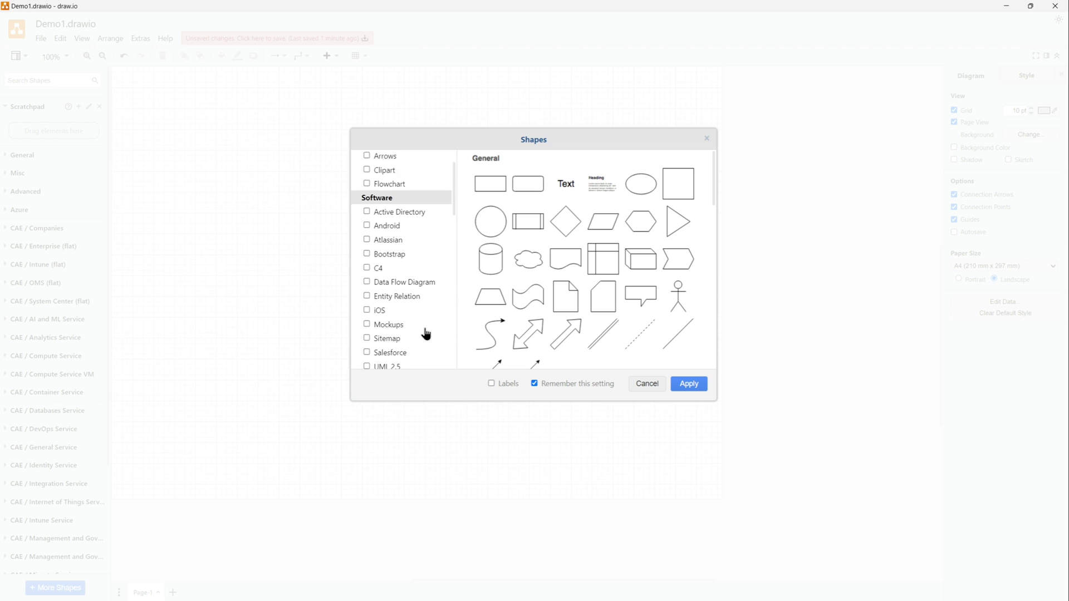
{"action": "scroll", "coordinate": [427, 334], "scroll_direction": "up", "scroll_amount": 2}
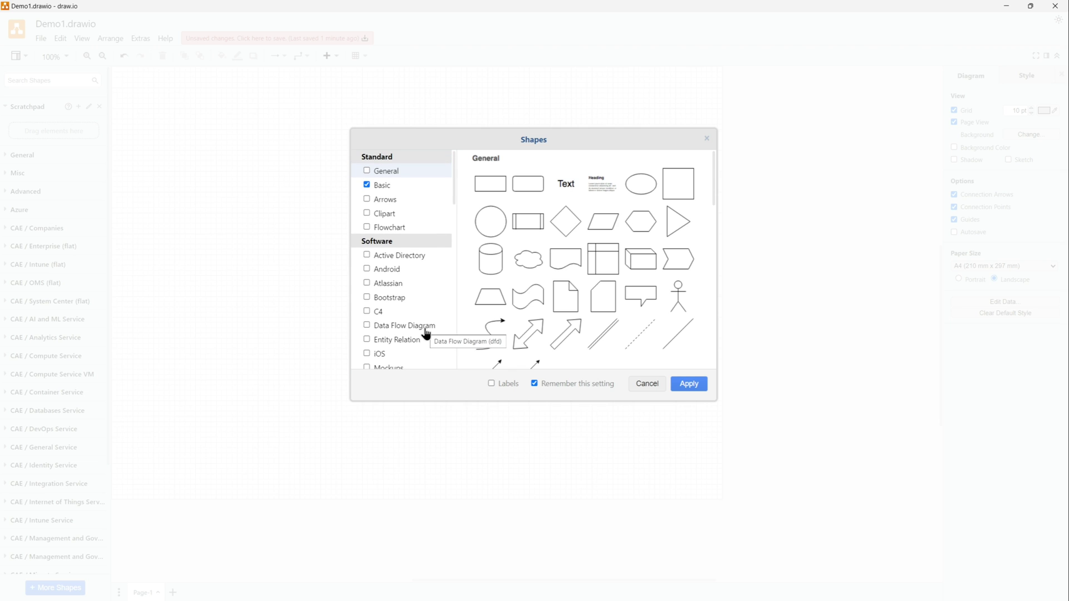
{"action": "scroll", "coordinate": [427, 333], "scroll_direction": "down", "scroll_amount": 3}
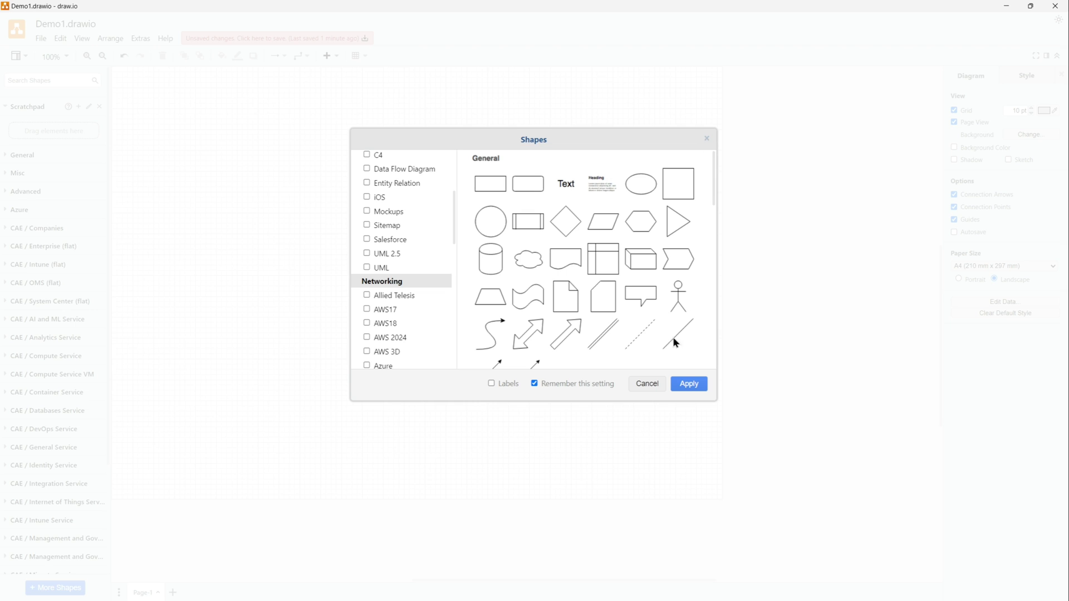
Cancel the shape chooser, expand and collapse CAE / Companies, and expand the Azure library
{"action": "left_click", "coordinate": [647, 384]}
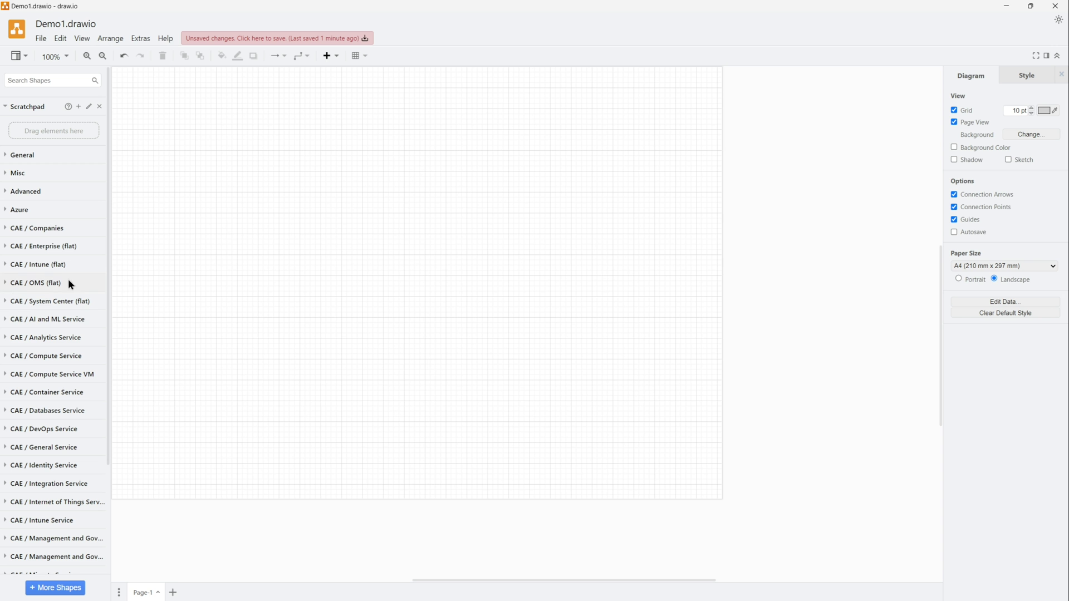
{"action": "right_click", "coordinate": [56, 235]}
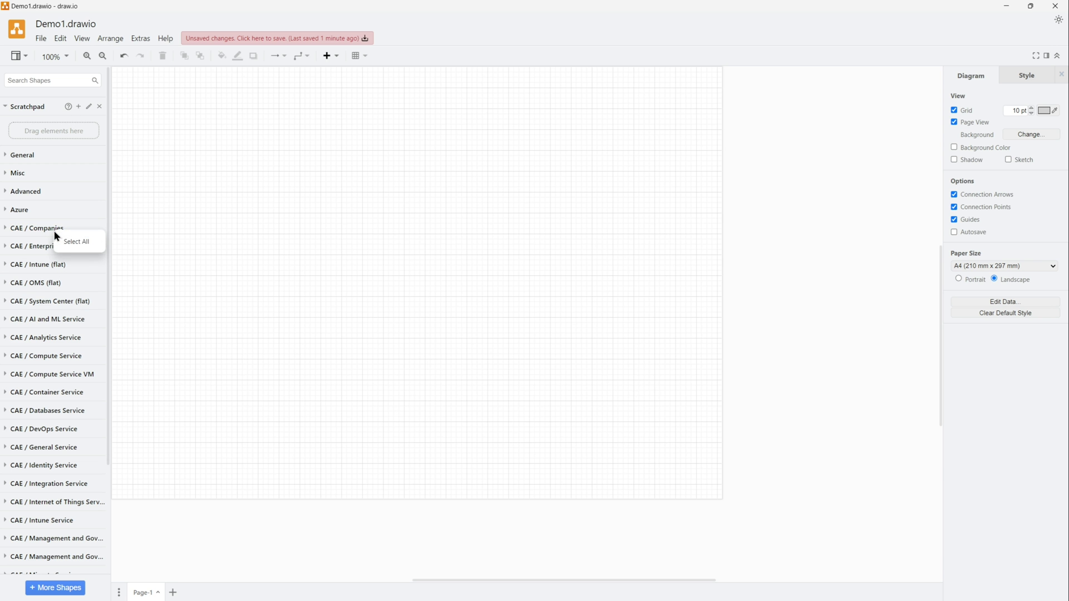
{"action": "left_click", "coordinate": [48, 228]}
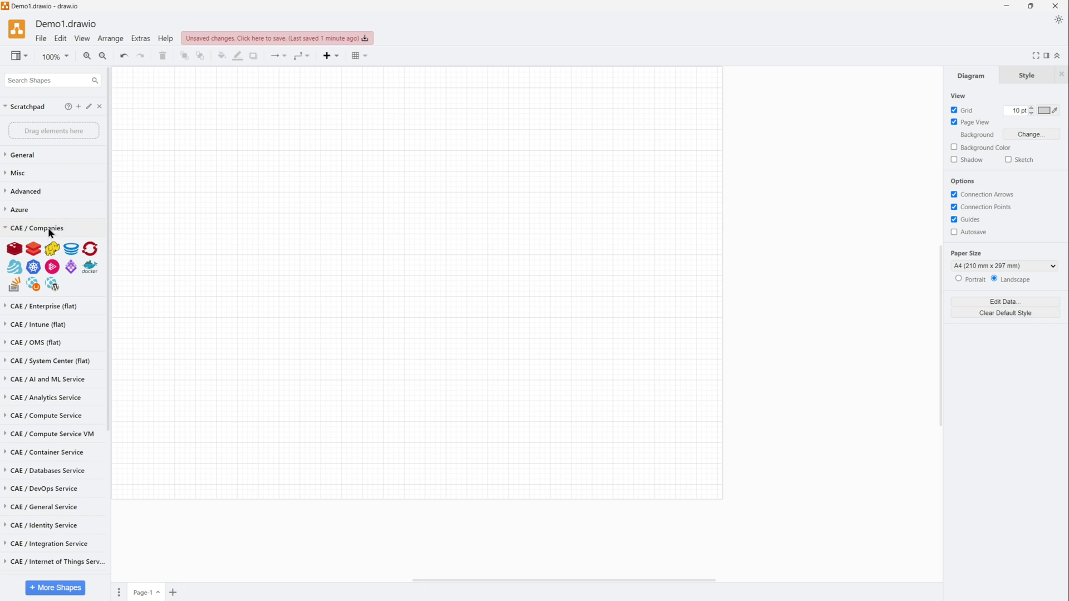
{"action": "right_click", "coordinate": [24, 228]}
{"action": "left_click", "coordinate": [4, 232]}
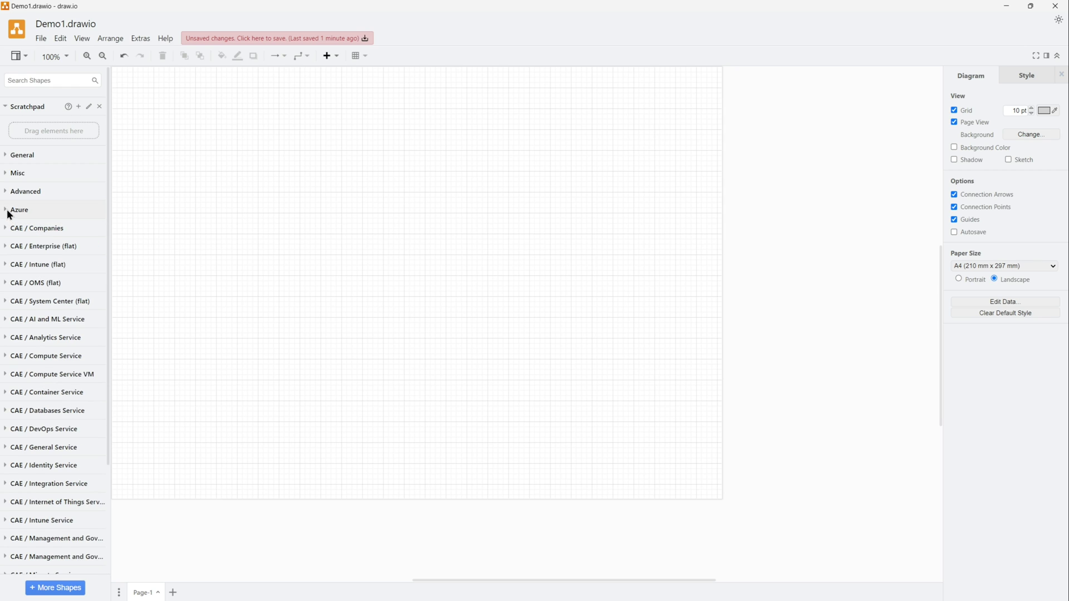
{"action": "left_click", "coordinate": [12, 210]}
{"action": "right_click", "coordinate": [29, 208]}
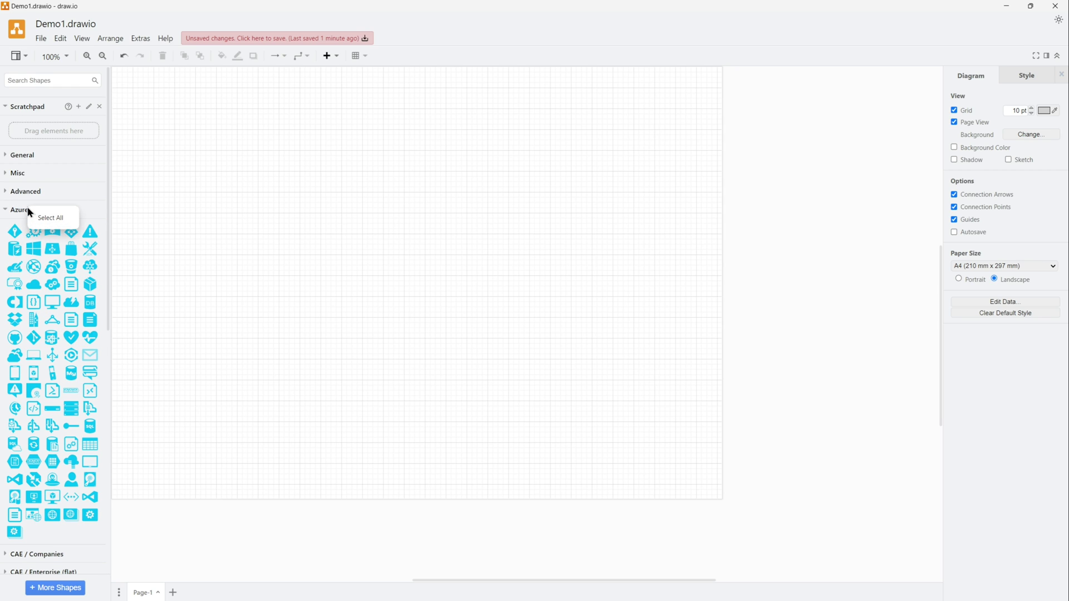
{"action": "key", "text": "Escape"}
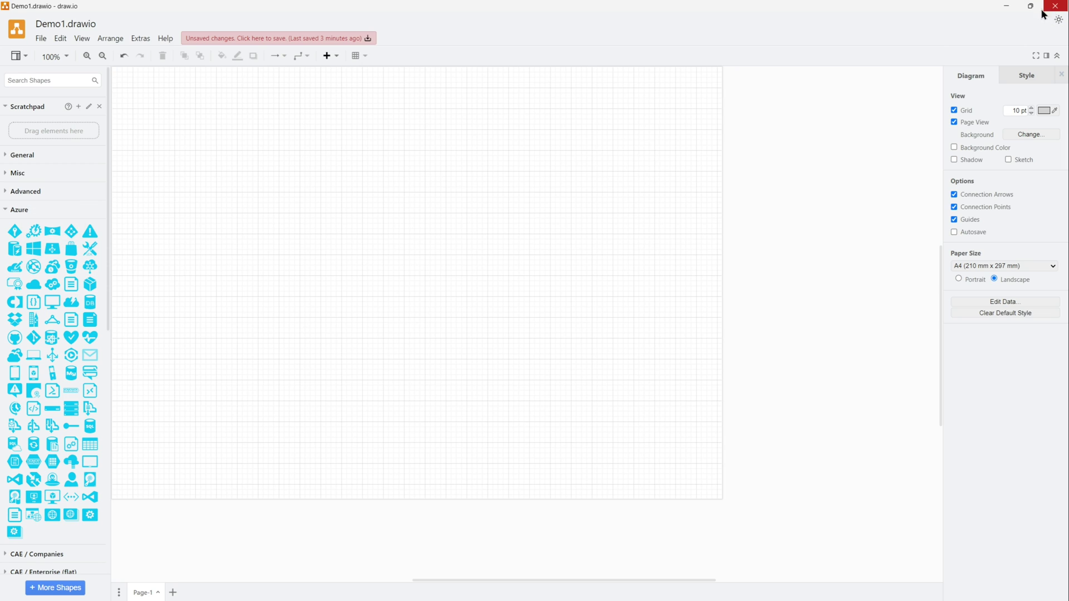
Check the installed plugins via Extras > Plugins, browse the built-in list, and close without adding any
{"action": "left_click", "coordinate": [140, 40]}
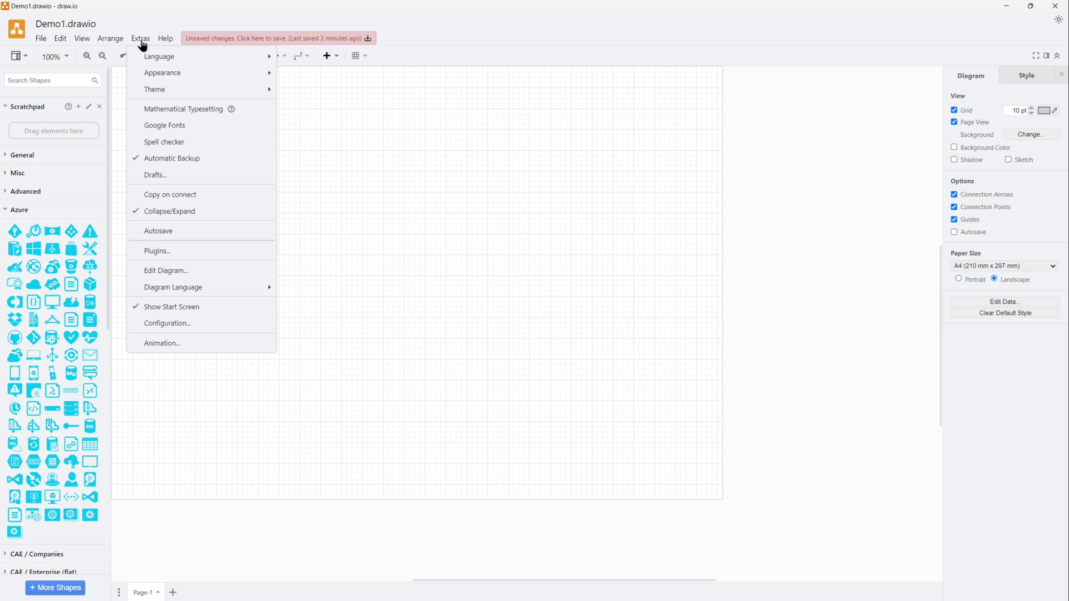
{"action": "left_click", "coordinate": [173, 255]}
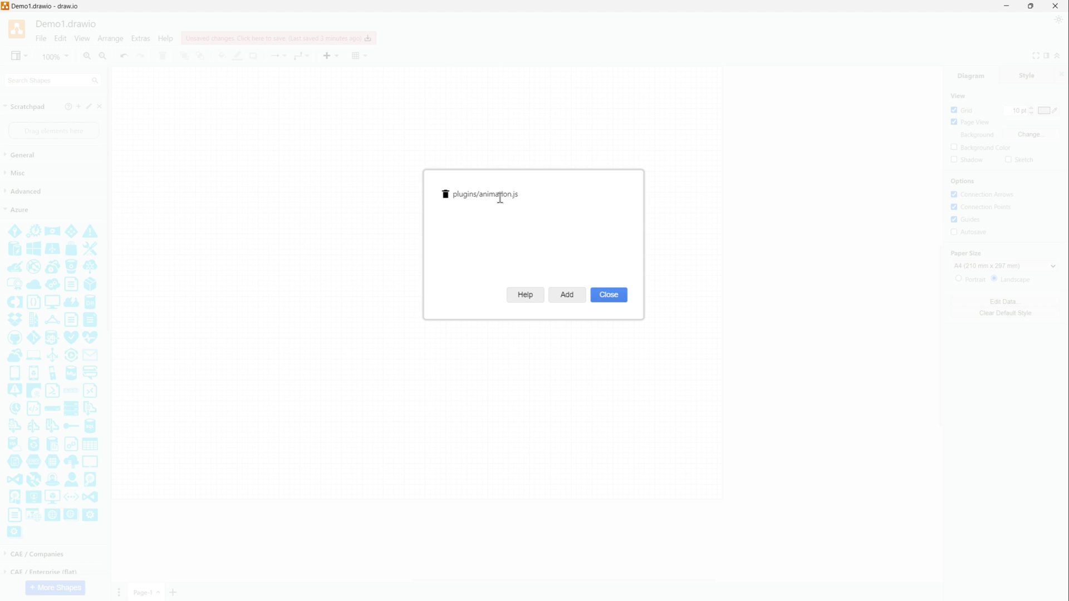
{"action": "left_click", "coordinate": [552, 294]}
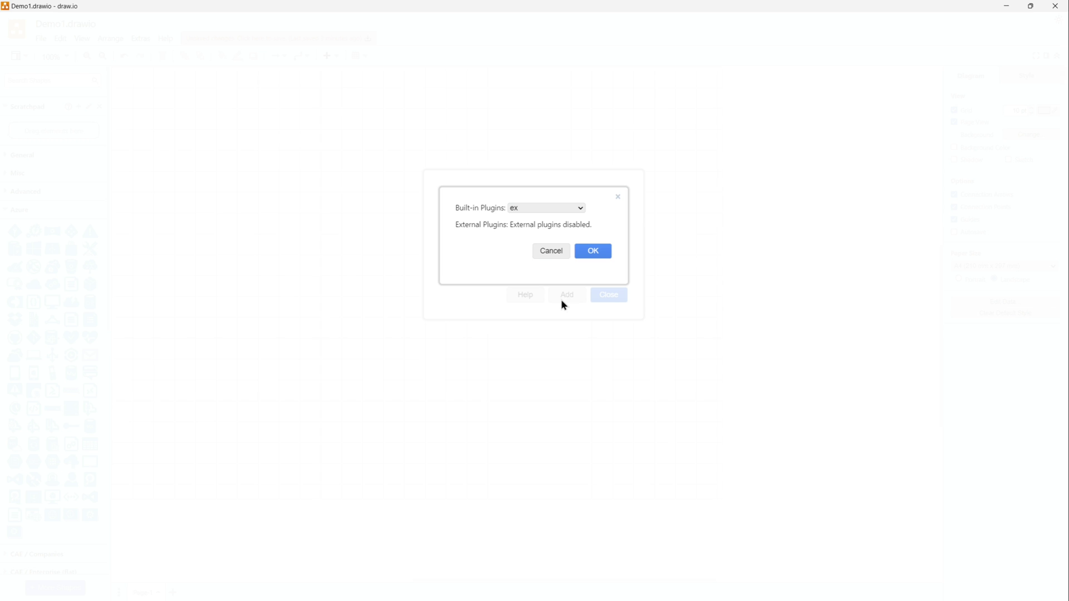
{"action": "left_click", "coordinate": [569, 210]}
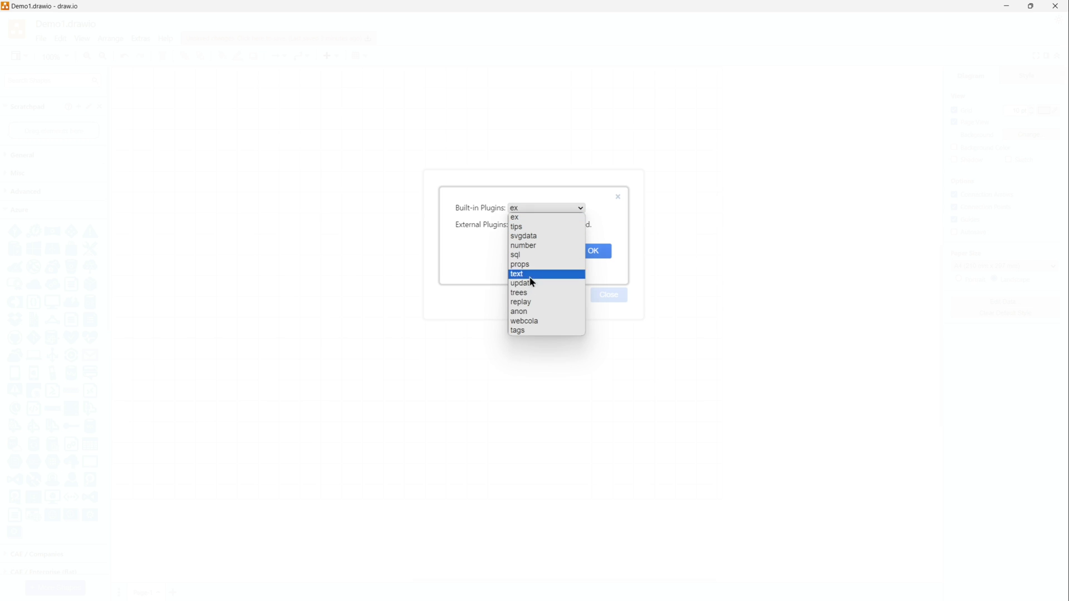
{"action": "left_click", "coordinate": [465, 272]}
{"action": "left_click", "coordinate": [552, 253]}
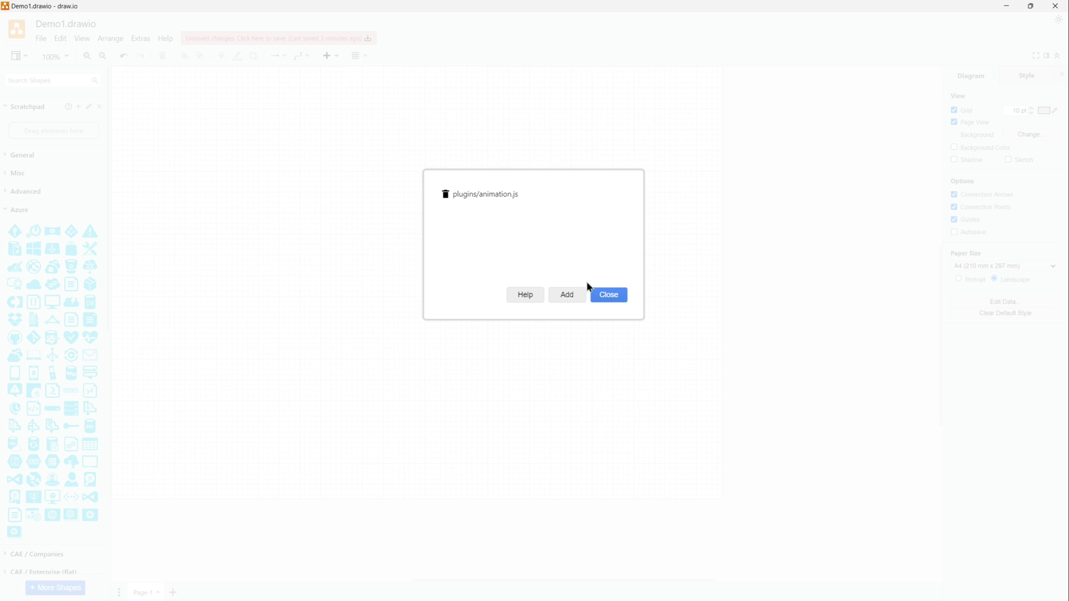
{"action": "left_click", "coordinate": [611, 296]}
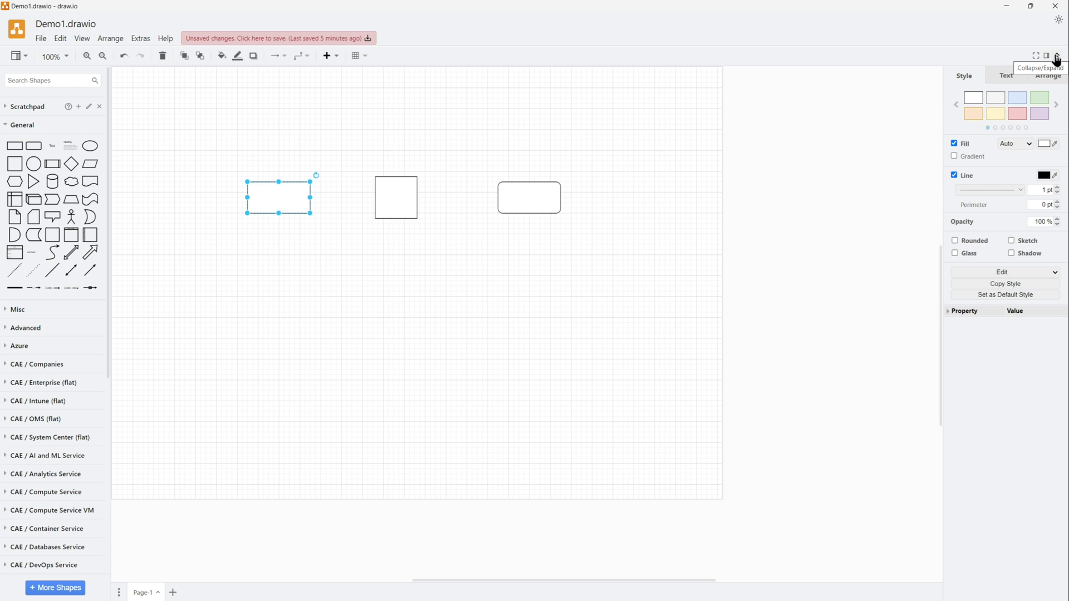
Fill the three shapes light blue, orange, and pink with a red outline
{"action": "left_click", "coordinate": [1058, 60]}
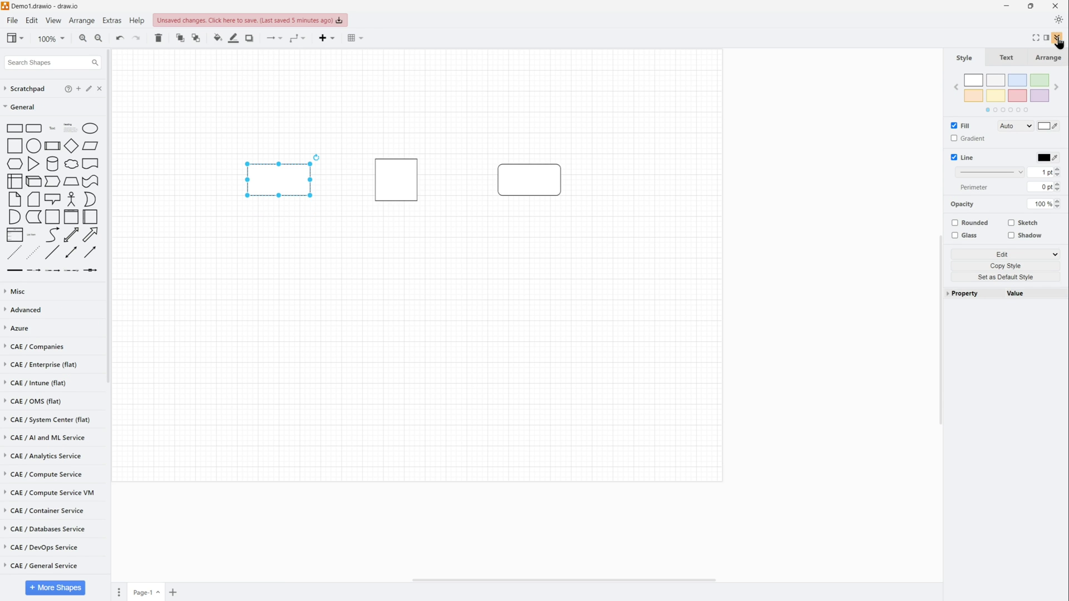
{"action": "left_click", "coordinate": [1061, 42]}
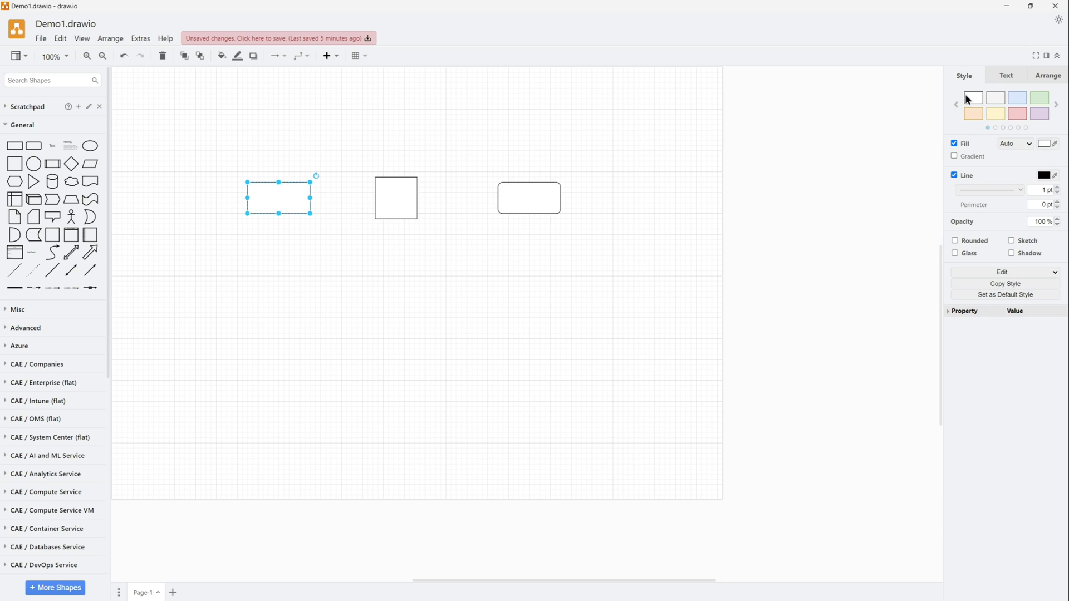
{"action": "left_click", "coordinate": [1017, 99]}
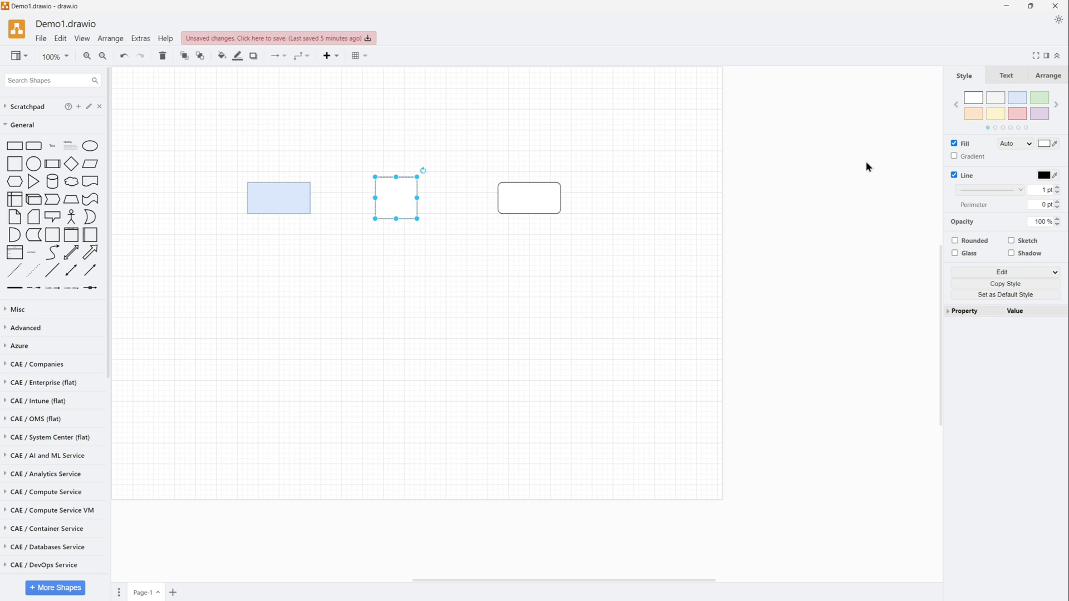
{"action": "left_click", "coordinate": [968, 113]}
{"action": "left_click", "coordinate": [519, 194]}
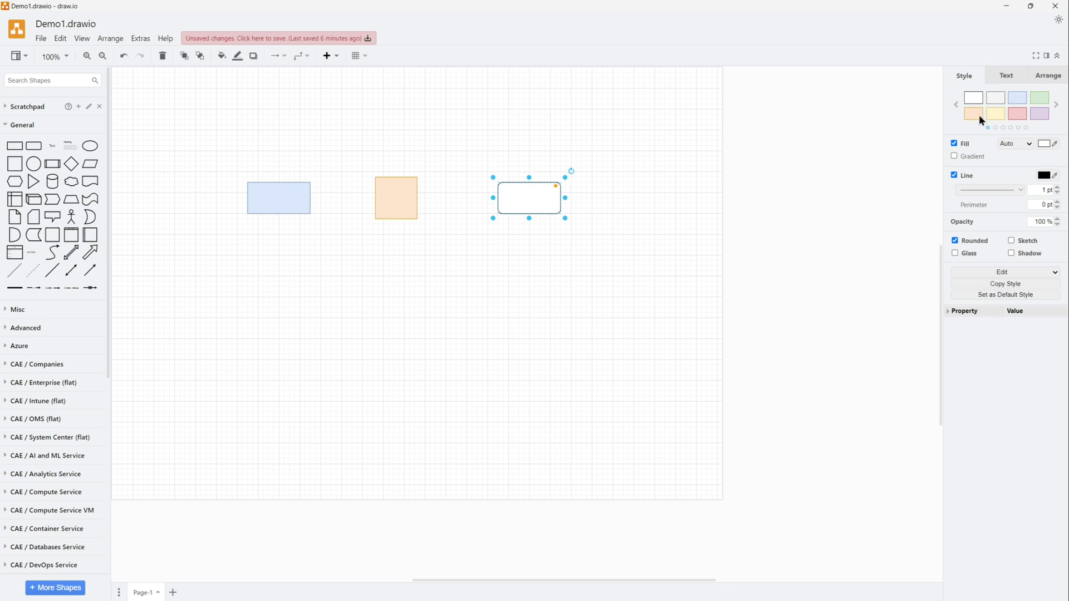
{"action": "left_click", "coordinate": [1016, 115]}
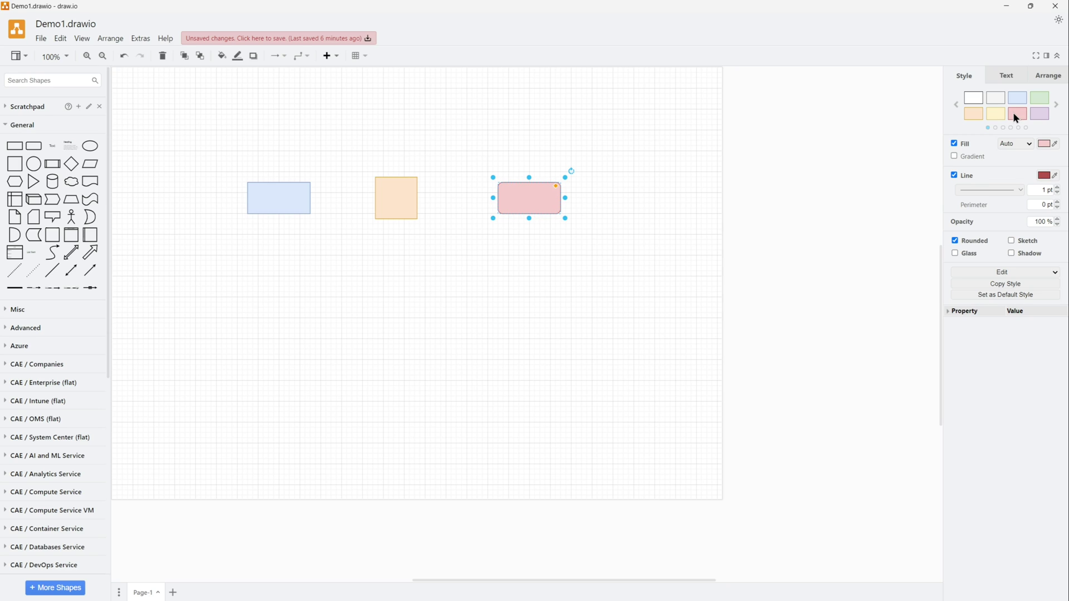
Nudge the blue rectangle left, label it ABCD, and label the orange square EFG
{"action": "left_click", "coordinate": [277, 197]}
{"action": "left_click_drag", "start_coordinate": [277, 197], "coordinate": [272, 198]}
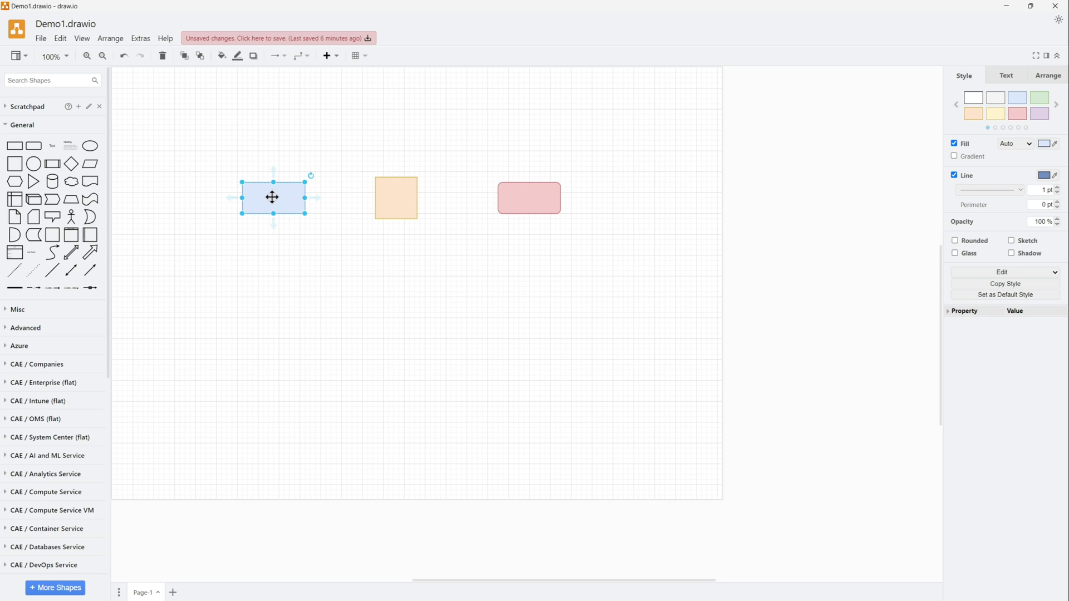
{"action": "double_click", "coordinate": [272, 201]}
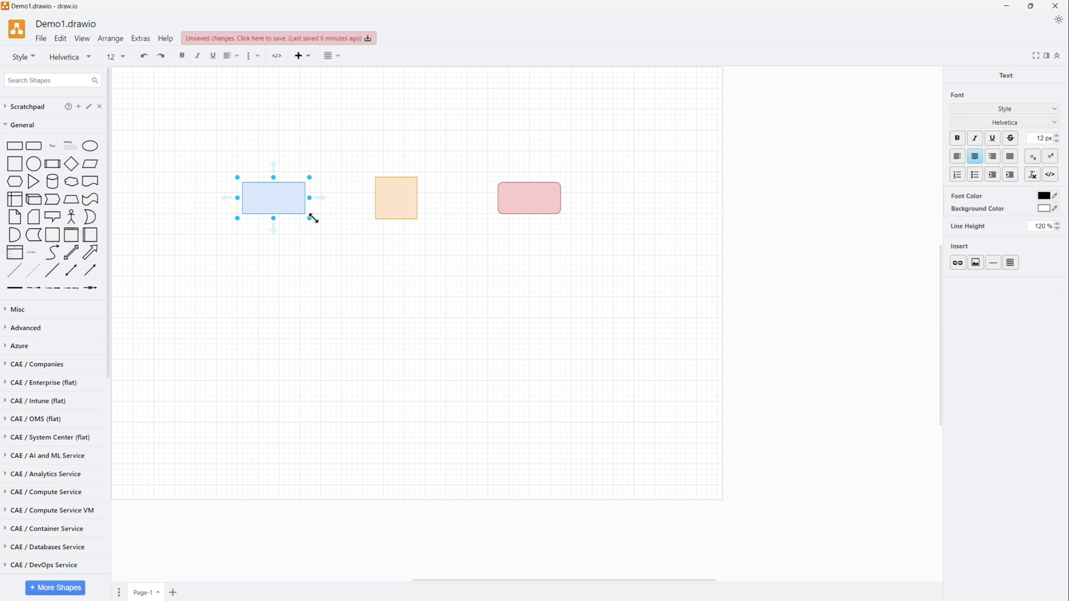
{"action": "type", "text": "ABCD"}
{"action": "double_click", "coordinate": [402, 197]}
{"action": "type", "text": "EFG"}
{"action": "left_click", "coordinate": [387, 292]}
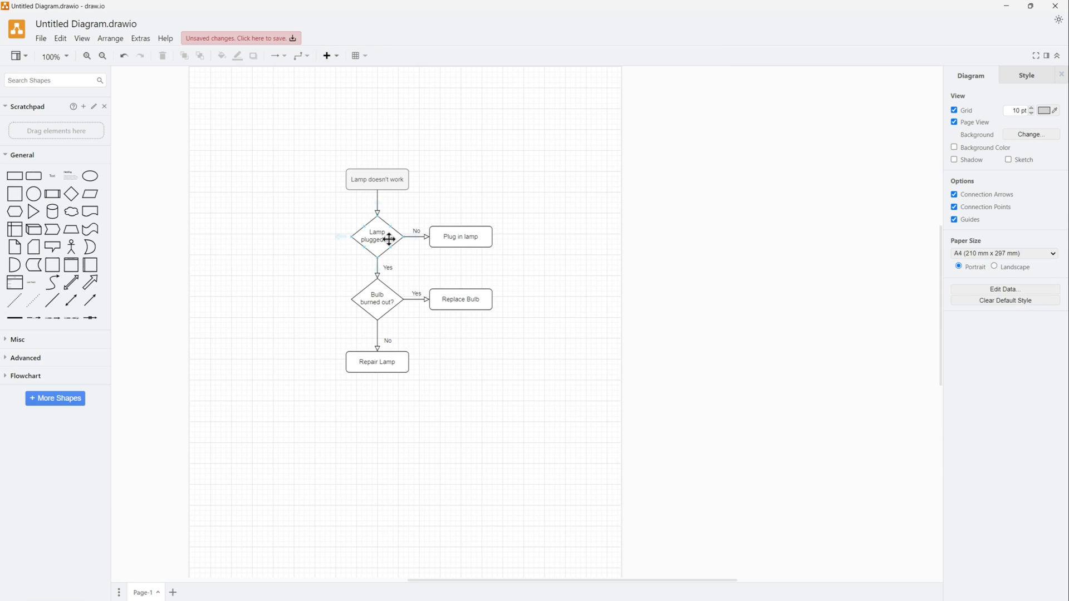
Colour Lamp plugged in? green, Bulb burned out? yellow, Repair Lamp purple, Replace Bulb red, Plug in lamp blue
{"action": "left_click", "coordinate": [387, 239]}
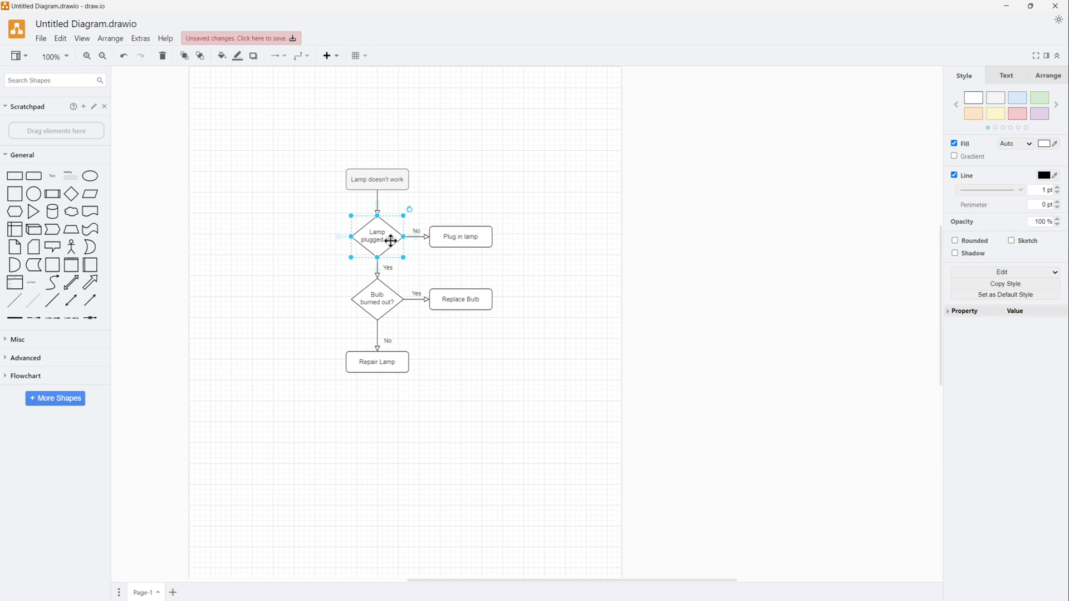
{"action": "left_click", "coordinate": [1039, 99]}
{"action": "left_click", "coordinate": [490, 333]}
{"action": "left_click", "coordinate": [388, 303]}
{"action": "left_click", "coordinate": [995, 114]}
{"action": "left_click", "coordinate": [412, 381]}
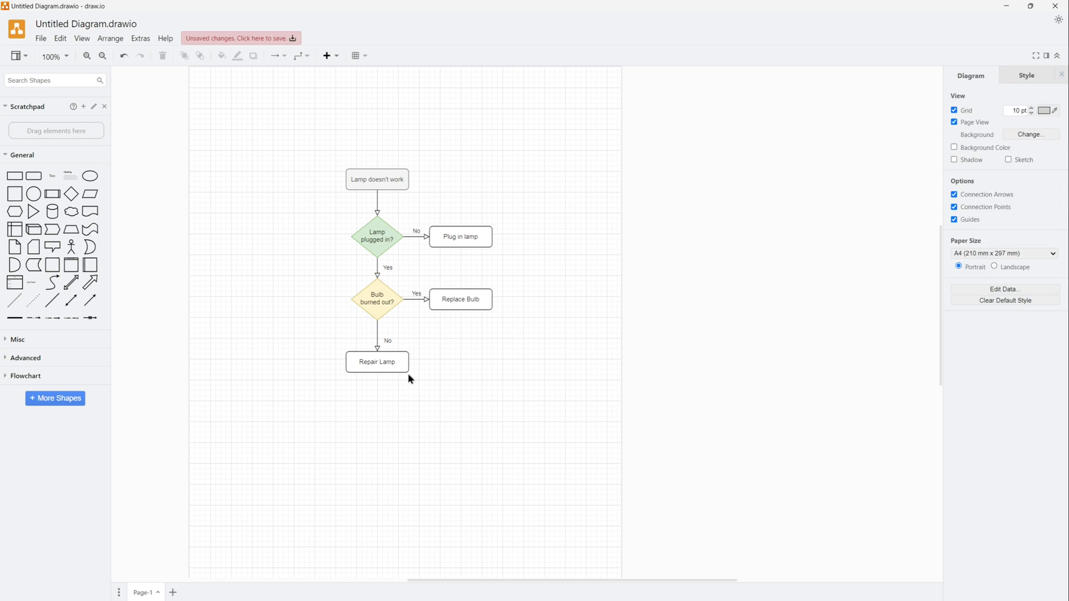
{"action": "left_click", "coordinate": [404, 368]}
{"action": "left_click", "coordinate": [1038, 114]}
{"action": "left_click", "coordinate": [543, 361]}
{"action": "left_click", "coordinate": [461, 299]}
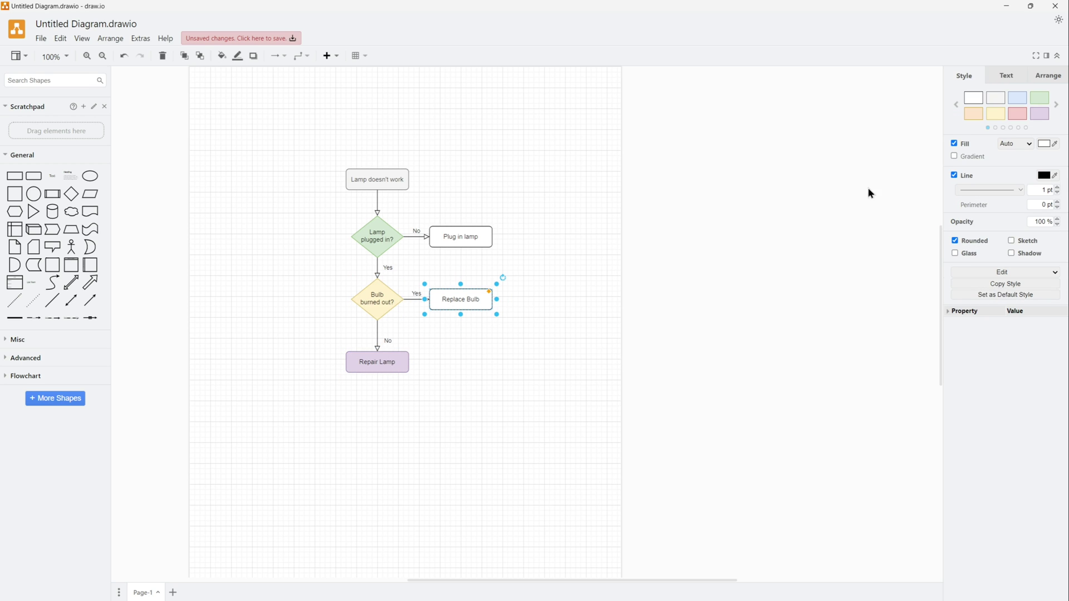
{"action": "left_click", "coordinate": [1018, 113]}
{"action": "left_click", "coordinate": [532, 263]}
{"action": "left_click", "coordinate": [466, 236]}
{"action": "left_click", "coordinate": [1016, 98]}
{"action": "left_click", "coordinate": [504, 372]}
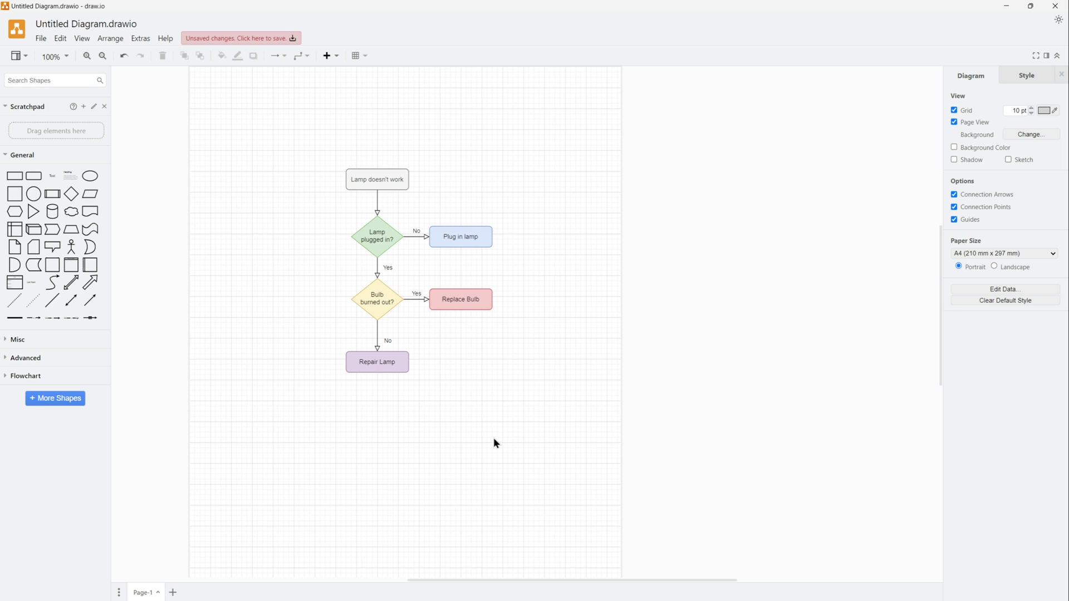
Paste a blank box, place a copy lower, and add two decision diamonds between them
{"action": "key", "text": "ctrl+v"}
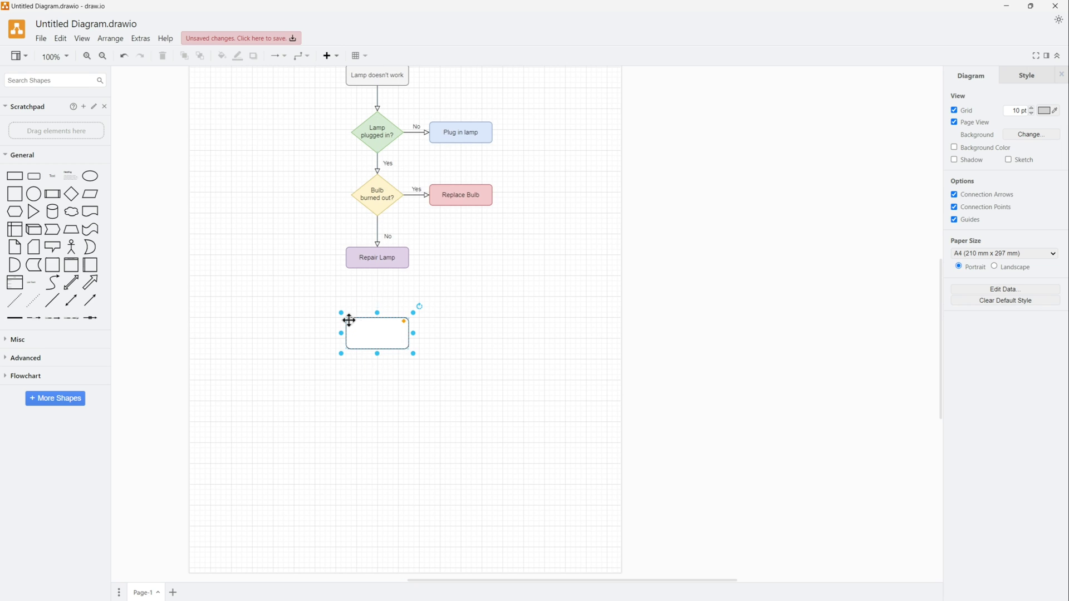
{"action": "left_click_drag", "start_coordinate": [374, 336], "coordinate": [375, 503]}
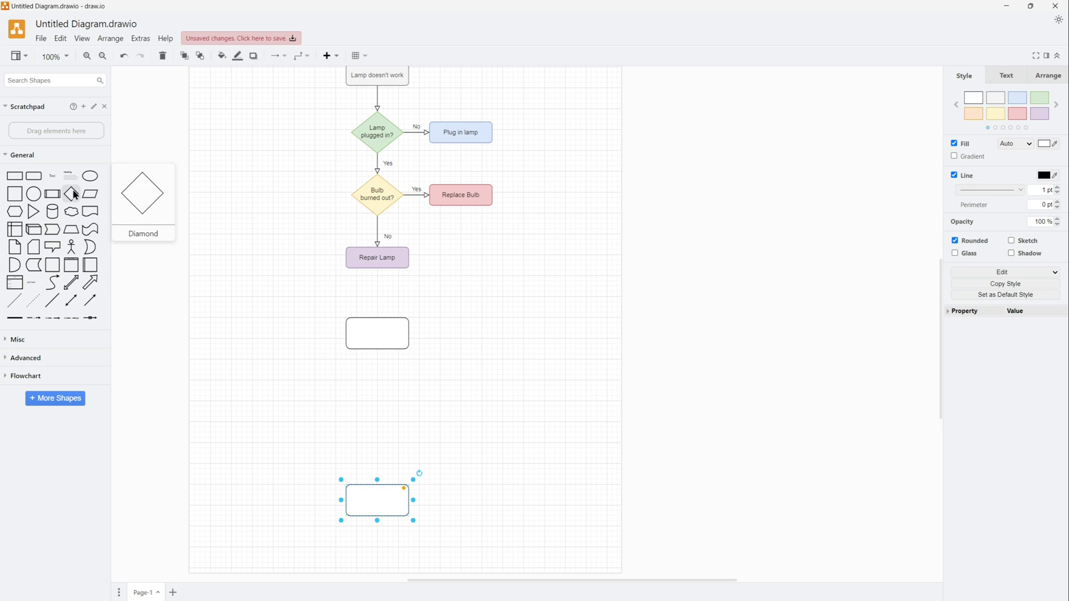
{"action": "left_click_drag", "start_coordinate": [70, 194], "coordinate": [358, 387]}
{"action": "left_click_drag", "start_coordinate": [387, 506], "coordinate": [390, 528]}
{"action": "left_click", "coordinate": [377, 403]}
{"action": "left_click_drag", "start_coordinate": [381, 410], "coordinate": [375, 462]}
{"action": "left_click", "coordinate": [382, 518]}
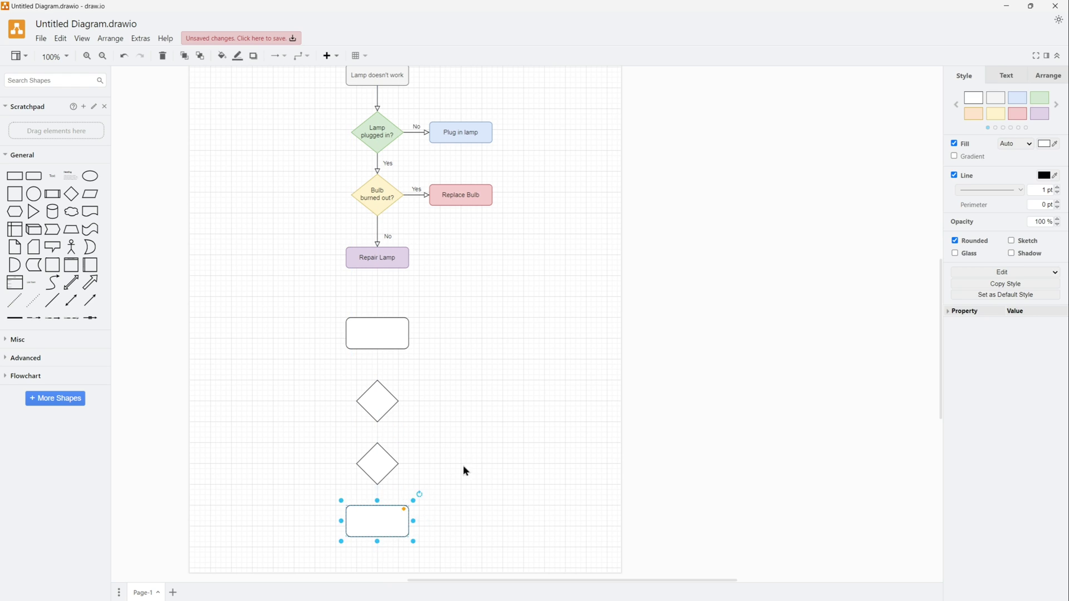
{"action": "left_click", "coordinate": [466, 472]}
{"action": "left_click_drag", "start_coordinate": [382, 341], "coordinate": [377, 446]}
Link the upper box, both diamonds and the bottom box with arrows top to bottom
{"action": "left_click", "coordinate": [467, 434]}
{"action": "left_click", "coordinate": [381, 405]}
{"action": "left_click", "coordinate": [377, 464]}
{"action": "left_click_drag", "start_coordinate": [378, 489], "coordinate": [377, 505]}
{"action": "left_click", "coordinate": [419, 386]}
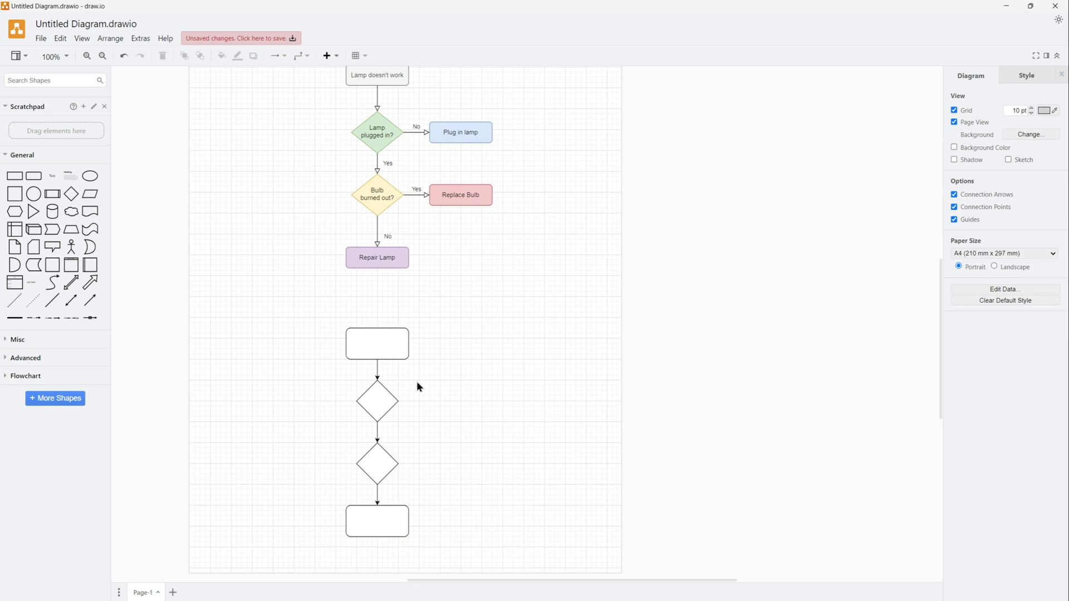
{"action": "key", "text": "F2"}
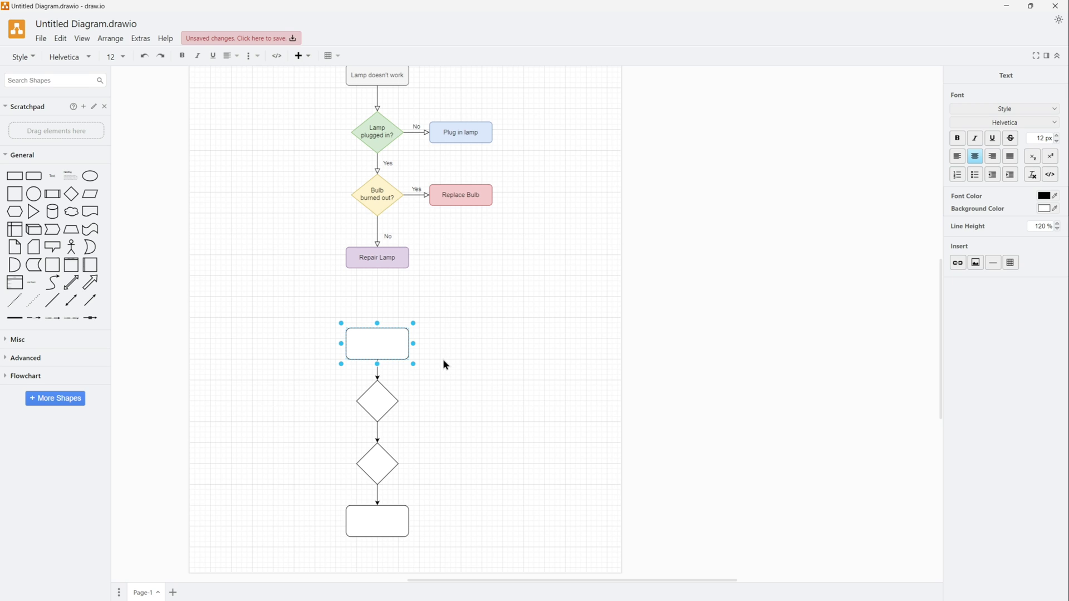
Label the top box 'what to eat?', replacing the first wording 'DO we have food'
{"action": "type", "text": "DO we have food"}
{"action": "key", "text": "ctrl+a"}
{"action": "key", "text": "BackSpace"}
{"action": "type", "text": "what to eat?"}
Label the first diamond 'Food in fridge', widen it and align it under 'what to eat?'
{"action": "double_click", "coordinate": [374, 410]}
{"action": "type", "text": "Food in fridge"}
{"action": "left_click", "coordinate": [390, 399]}
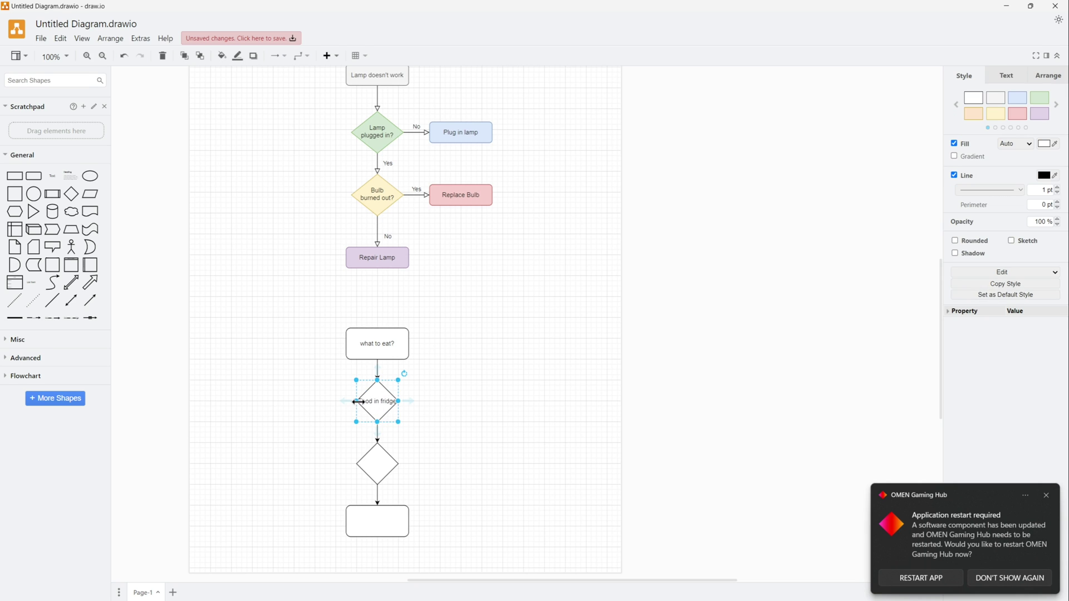
{"action": "left_click_drag", "start_coordinate": [356, 401], "coordinate": [387, 412]}
{"action": "left_click", "coordinate": [377, 344]}
{"action": "left_click", "coordinate": [416, 408]}
{"action": "left_click", "coordinate": [408, 401]}
Add a connected box right of the diamond reading 'Order fro,m deliveroo', labelling its connector 'N'
{"action": "mouse_move", "coordinate": [423, 408]}
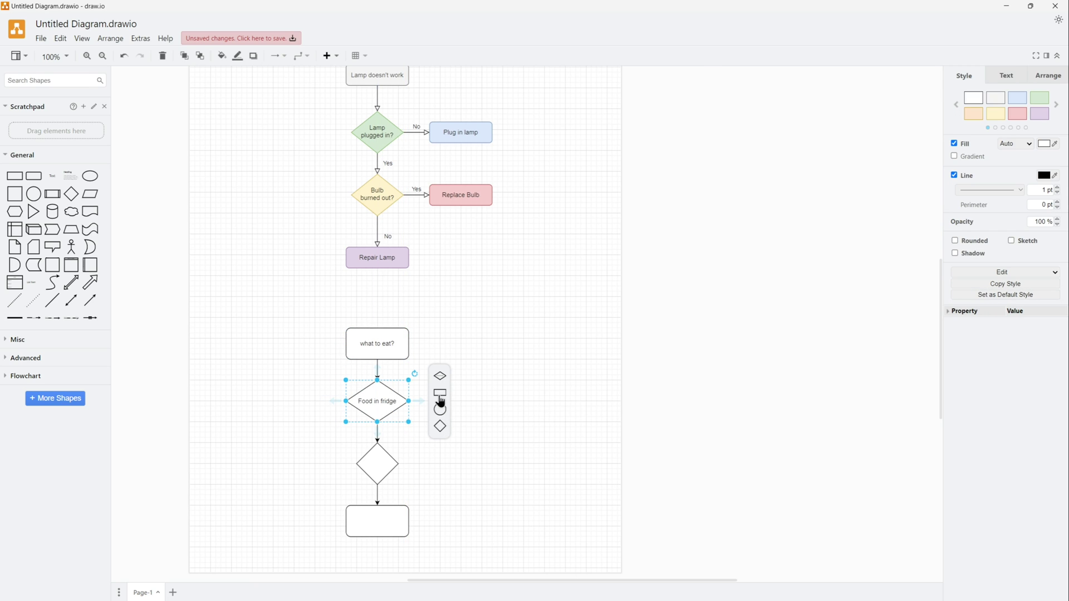
{"action": "left_click", "coordinate": [440, 392]}
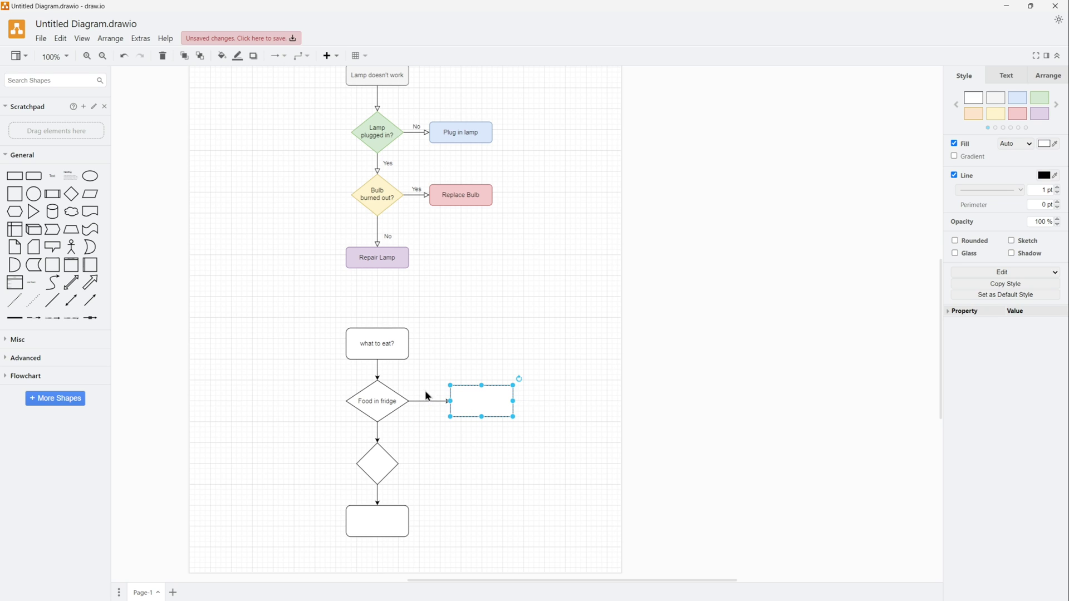
{"action": "left_click", "coordinate": [386, 369]}
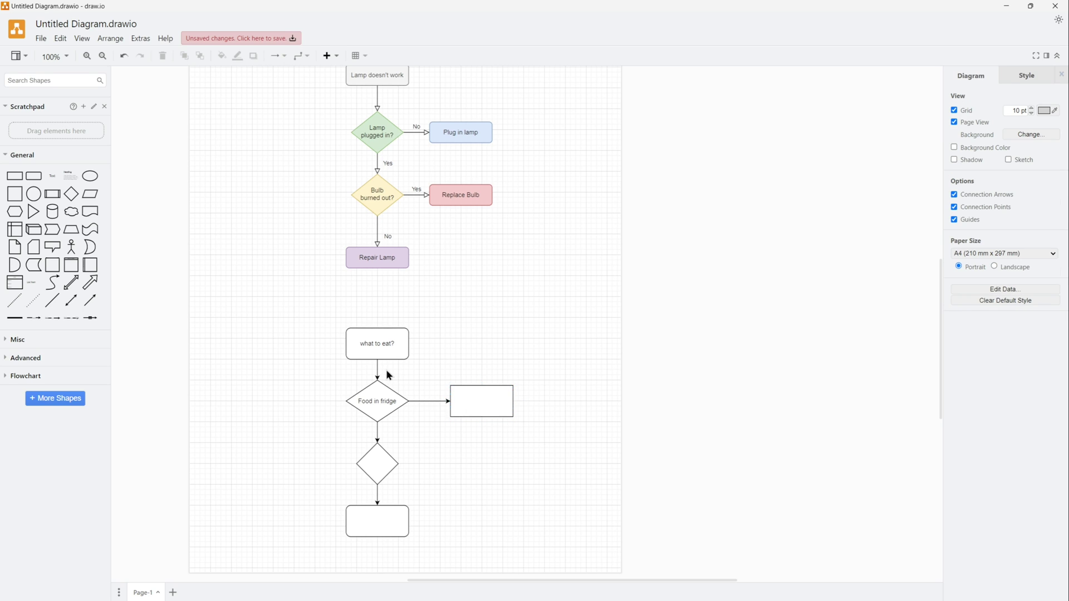
{"action": "double_click", "coordinate": [426, 400]}
{"action": "type", "text": "No"}
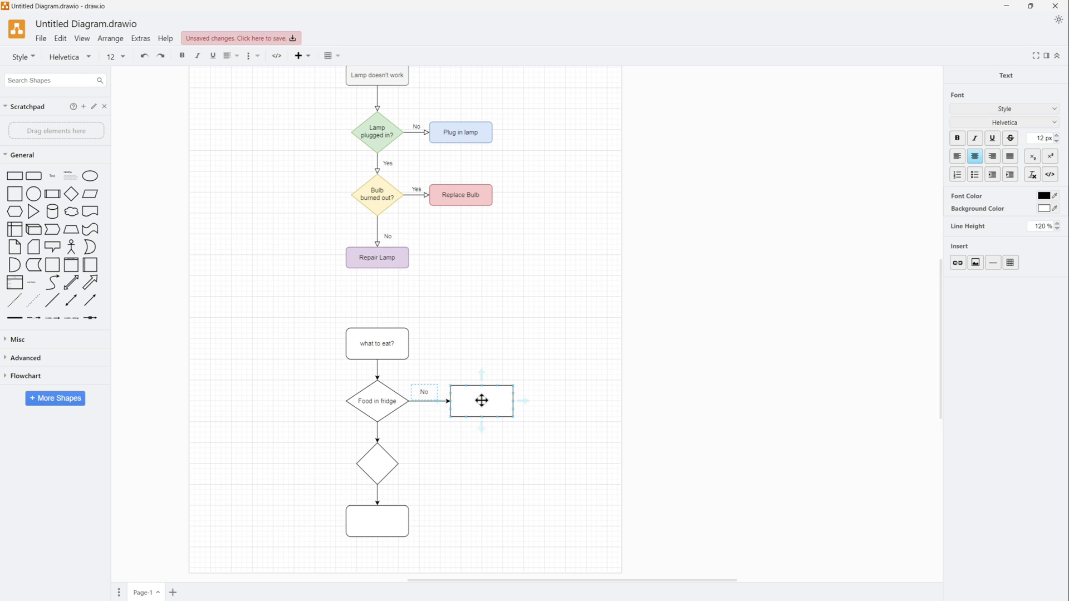
{"action": "left_click", "coordinate": [482, 400]}
{"action": "type", "text": "Order fro,m deliveroo"}
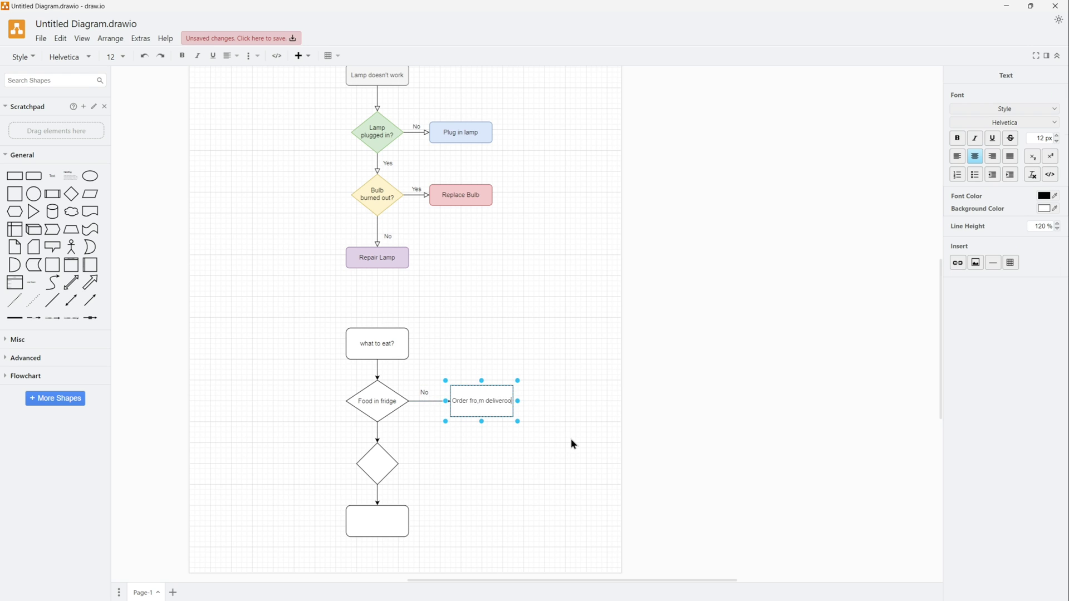
{"action": "left_click", "coordinate": [571, 439]}
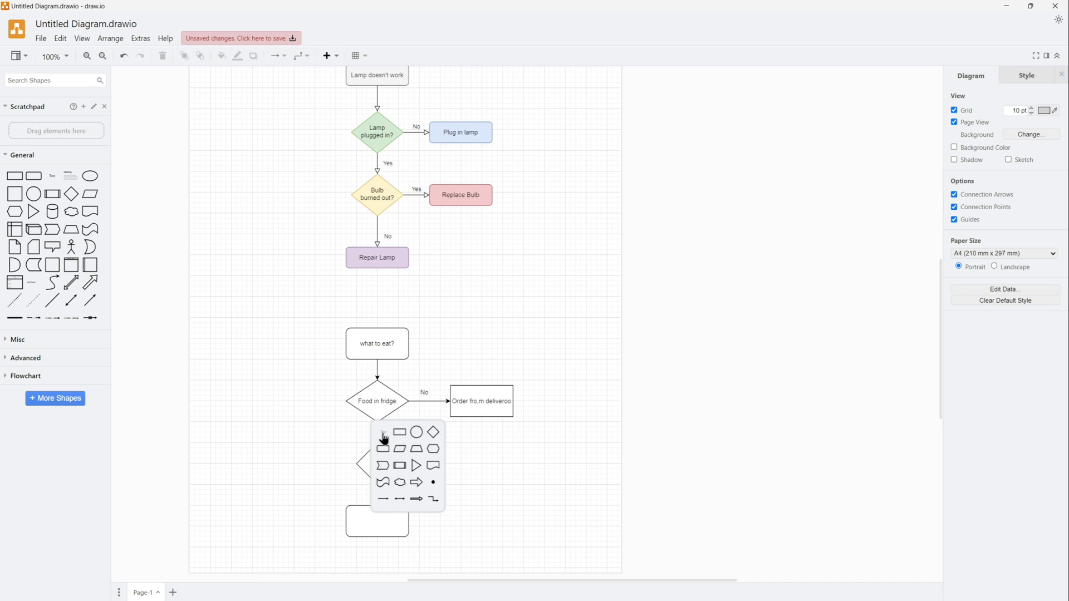
Add a diamond below 'Food in fridge' labelled 'Can you cook?', with a 'Yes' connector
{"action": "left_click", "coordinate": [384, 438]}
{"action": "type", "text": "Yes"}
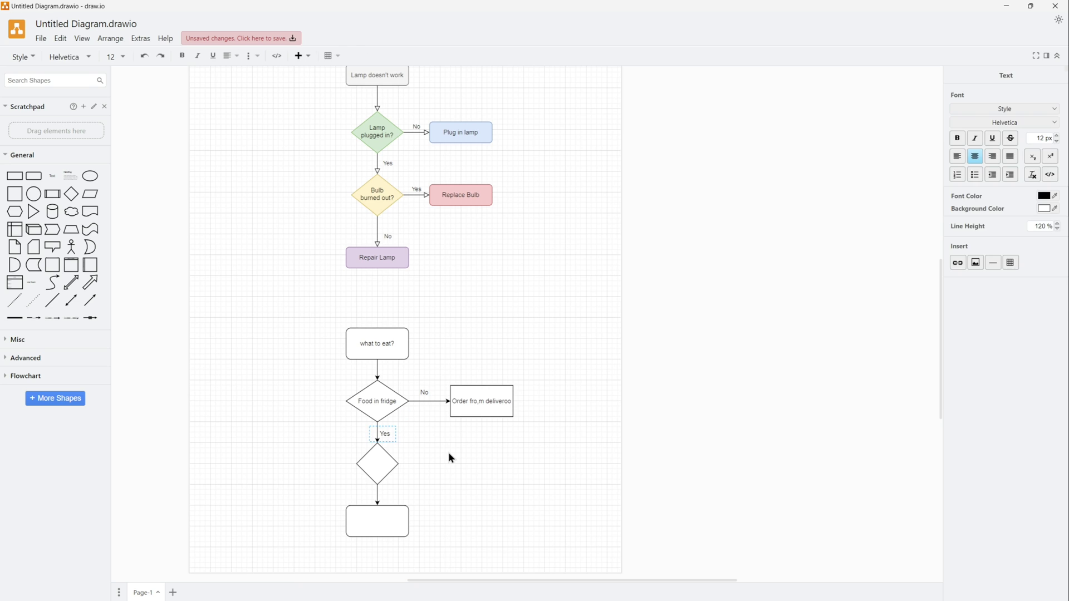
{"action": "left_click", "coordinate": [449, 453]}
{"action": "left_click", "coordinate": [376, 465]}
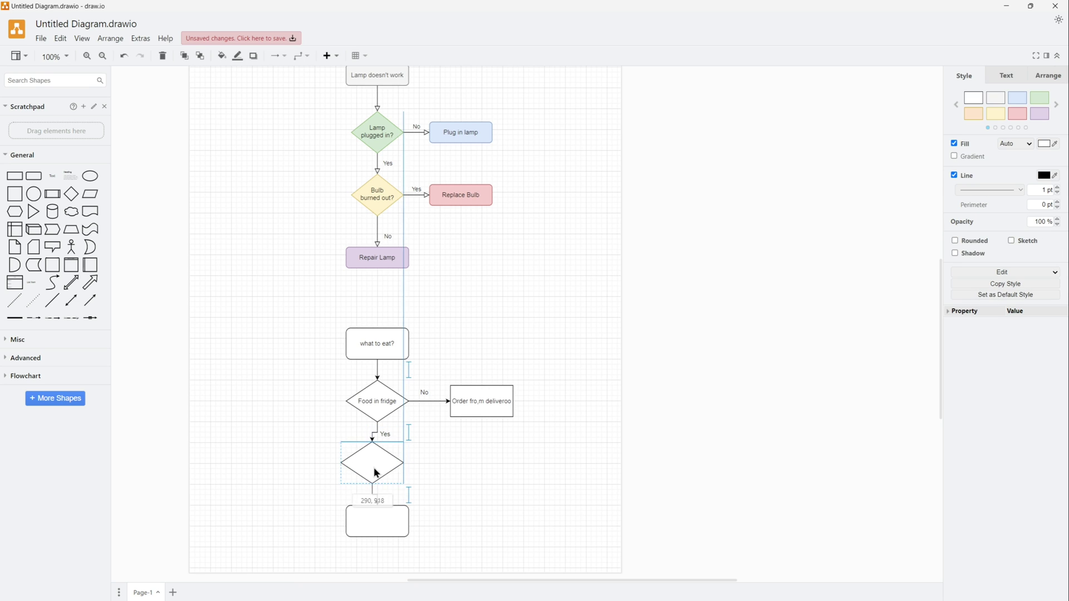
{"action": "key", "text": "Escape"}
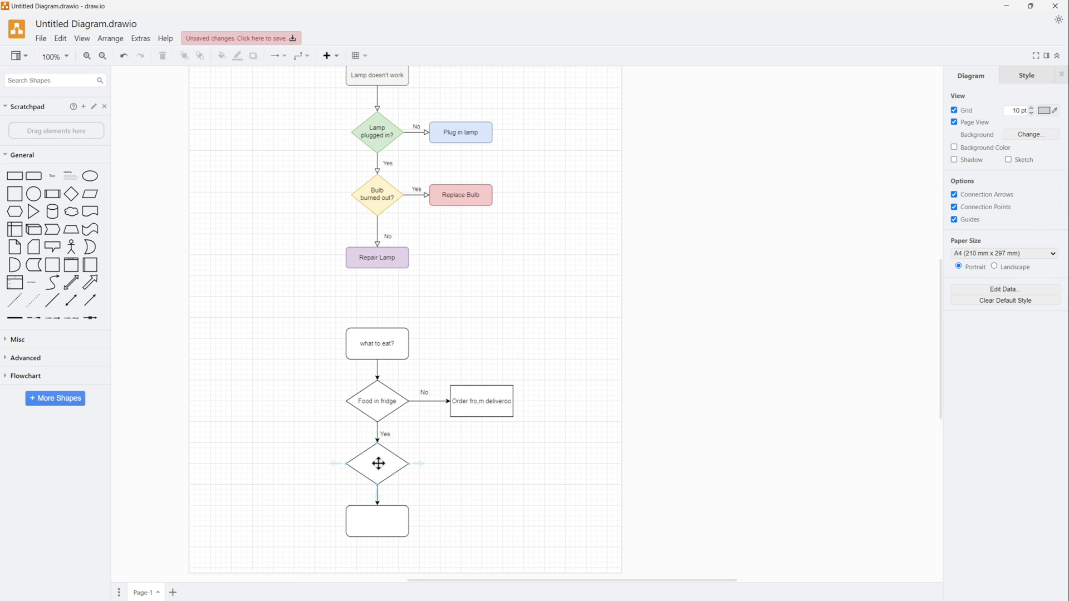
{"action": "double_click", "coordinate": [379, 463]}
{"action": "type", "text": "Can you coo"}
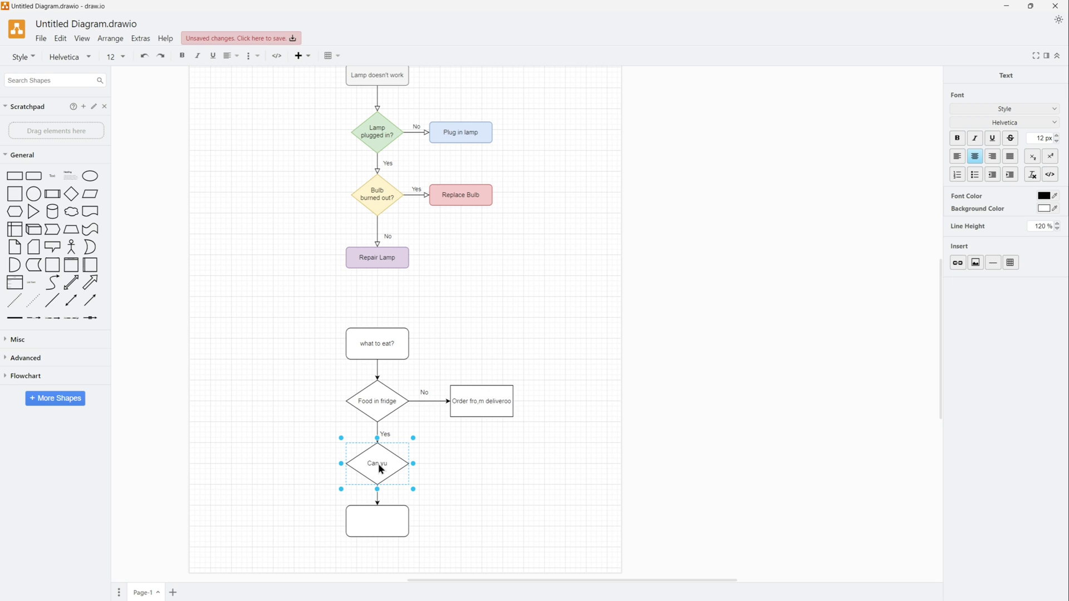
{"action": "type", "text": "k?"}
{"action": "key", "text": "Escape"}
Add a box right of 'Can you cook?' labelled 'Ask your sister to cook'
{"action": "left_click", "coordinate": [440, 455]}
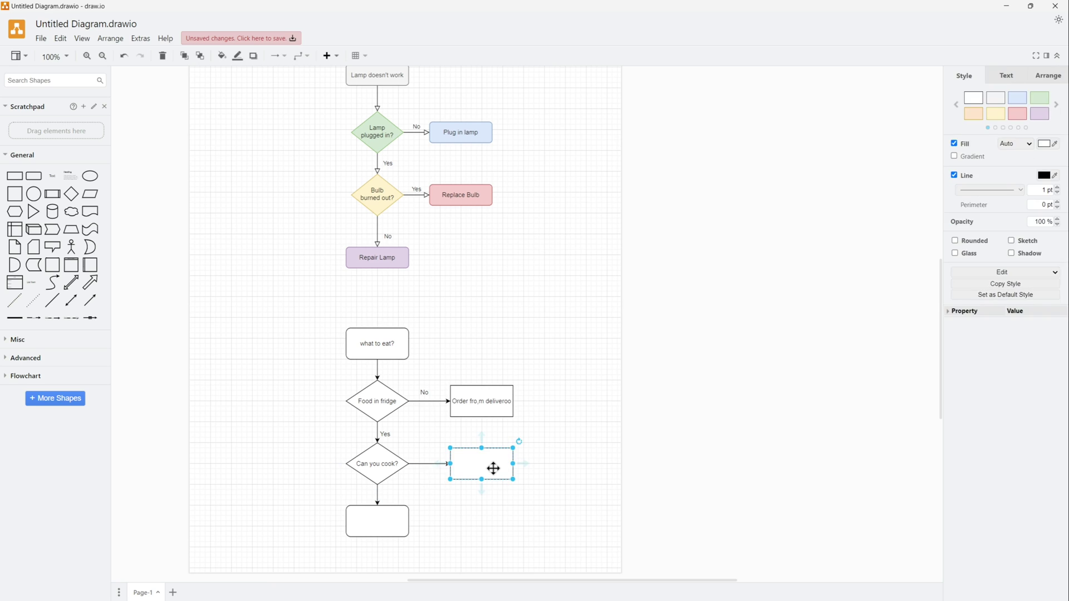
{"action": "double_click", "coordinate": [492, 468]}
{"action": "type", "text": "Order"}
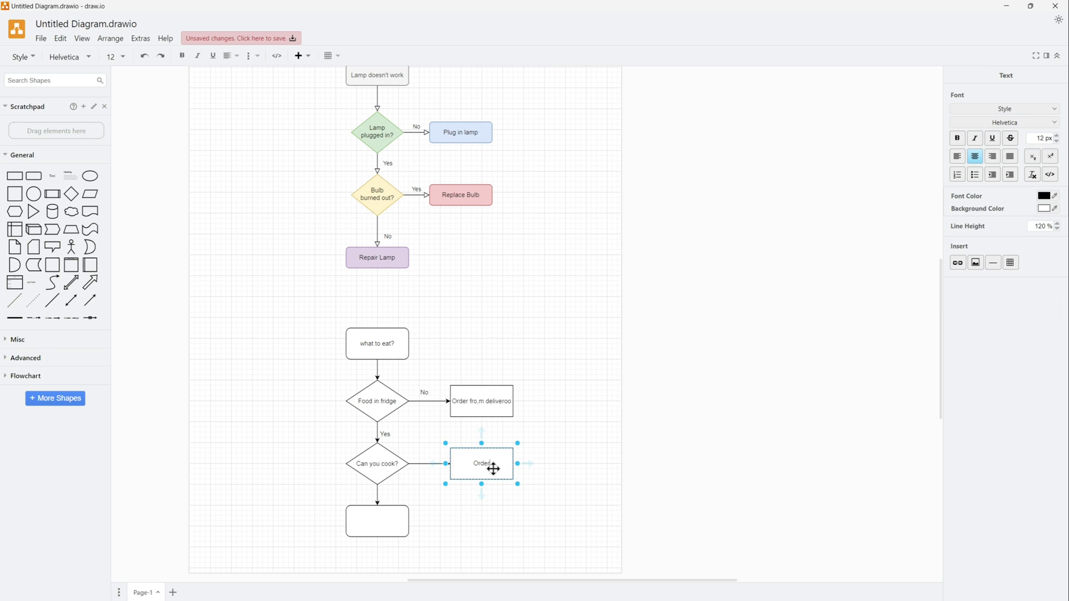
{"action": "key", "text": "BackSpace"}
{"action": "key", "text": "BackSpace"}
{"action": "key", "text": "BackSpace"}
{"action": "key", "text": "BackSpace"}
{"action": "key", "text": "BackSpace"}
{"action": "type", "text": "Ask your sister to cook"}
{"action": "left_click", "coordinate": [576, 413]}
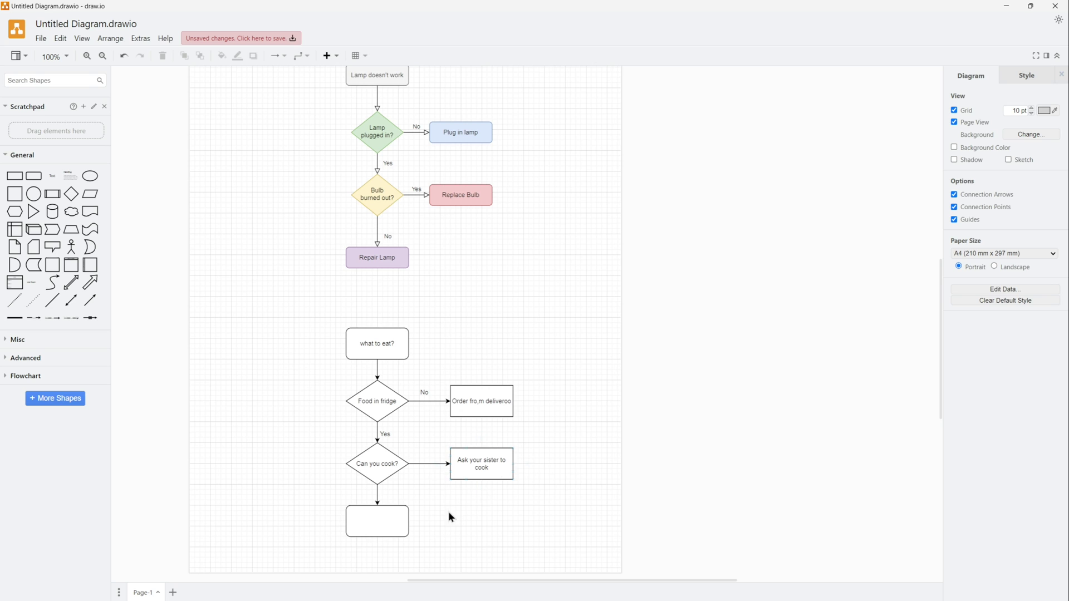
Label the right connector 'No', the lower connector 'Yes', and type 'Cook and' in the bottom box
{"action": "double_click", "coordinate": [421, 461]}
{"action": "type", "text": "No"}
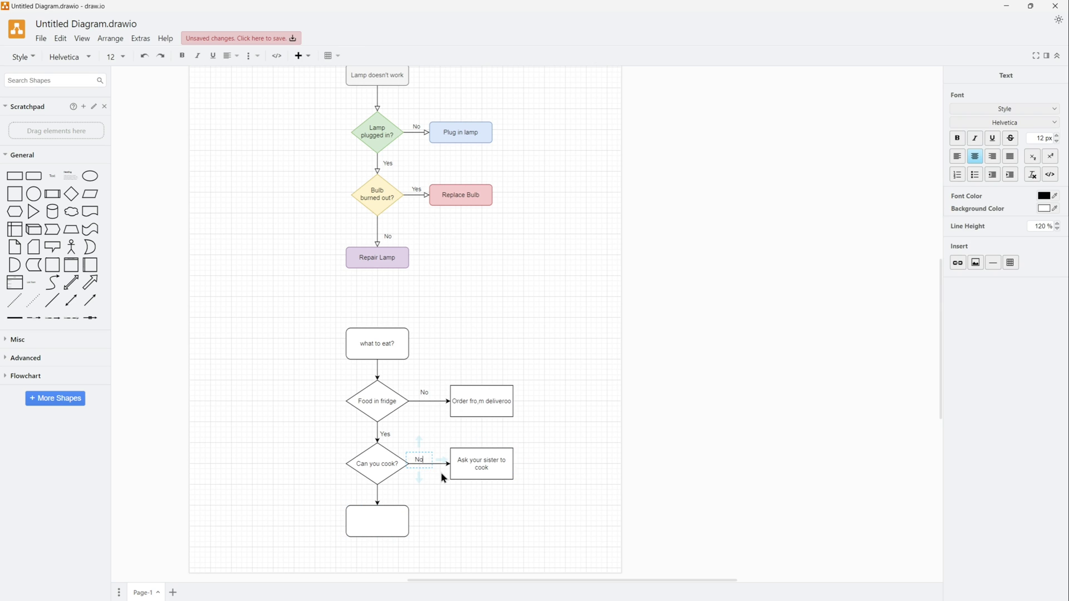
{"action": "left_click", "coordinate": [395, 503]}
{"action": "double_click", "coordinate": [382, 491]}
{"action": "type", "text": "Yes"}
{"action": "left_click", "coordinate": [384, 518]}
{"action": "type", "text": "Cook and eat"}
Fill 'what to eat?' grey and both diamonds, 'Food in fridge' and 'Can you cook?', green
{"action": "left_click", "coordinate": [597, 350]}
{"action": "left_click", "coordinate": [399, 351]}
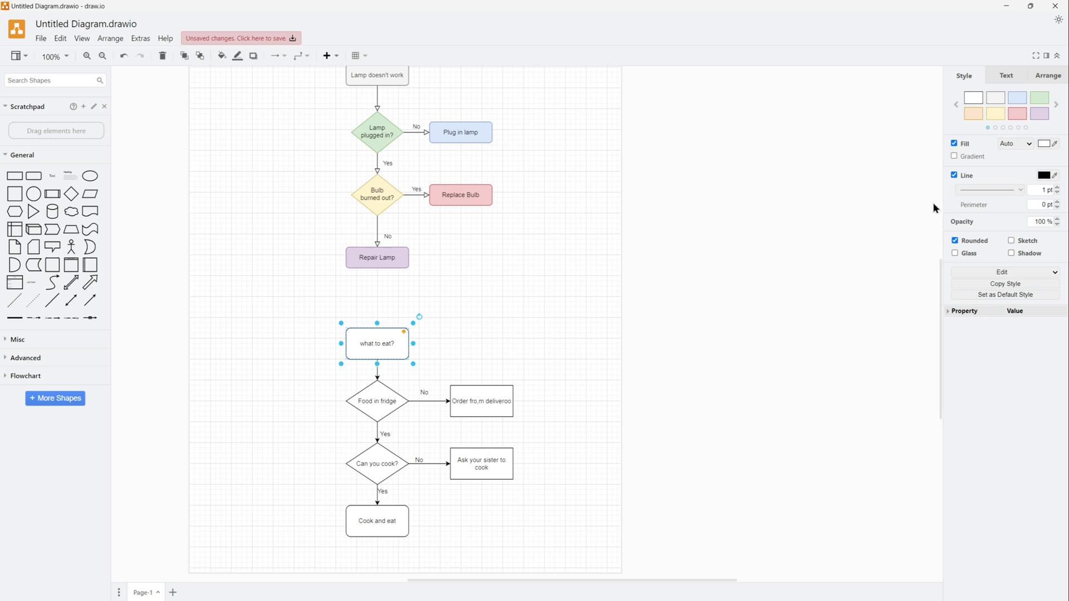
{"action": "left_click", "coordinate": [373, 402]}
{"action": "left_click", "coordinate": [1037, 101]}
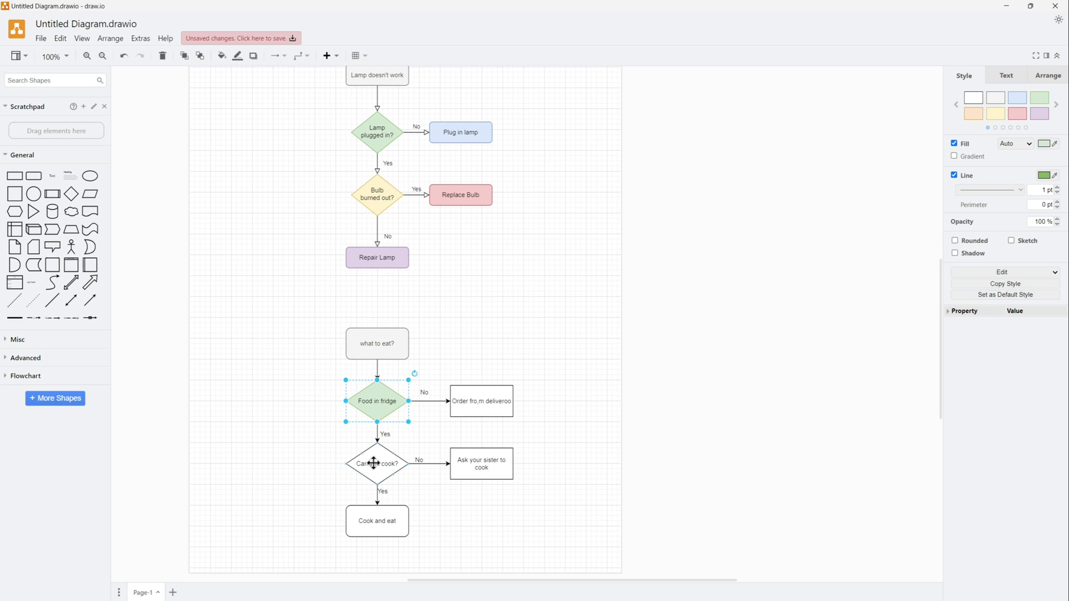
{"action": "left_click", "coordinate": [373, 462]}
{"action": "left_click", "coordinate": [1041, 100]}
{"action": "left_click", "coordinate": [382, 522]}
Fill 'Cook and eat' grey and the side boxes 'Order fro,m deliveroo' and 'Ask your sister to cook' blue
{"action": "left_click", "coordinate": [995, 99]}
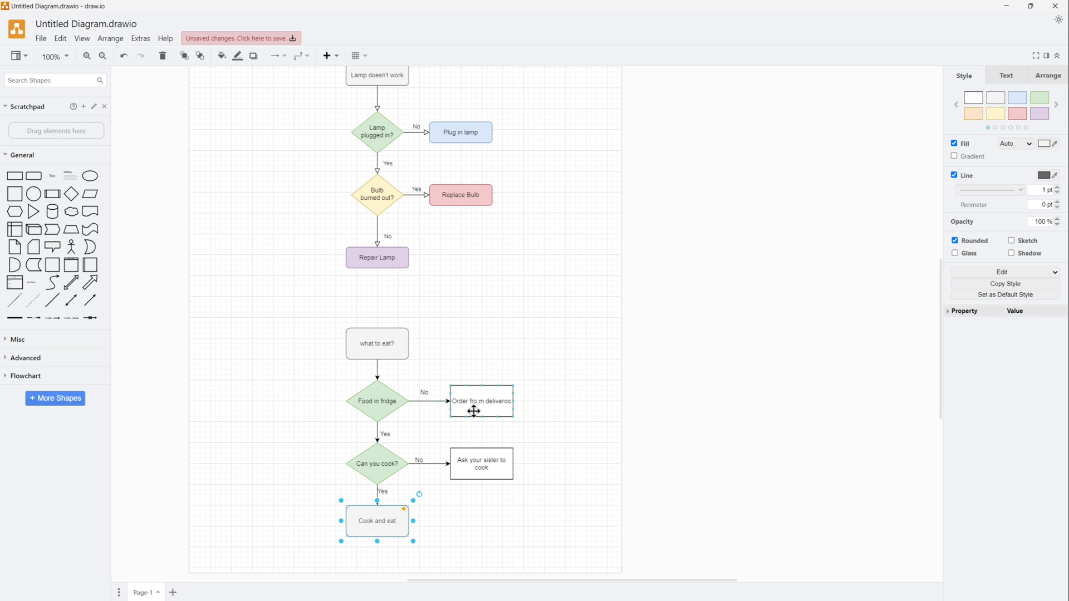
{"action": "left_click", "coordinate": [472, 410]}
{"action": "left_click", "coordinate": [1019, 101]}
{"action": "left_click", "coordinate": [503, 459]}
{"action": "left_click", "coordinate": [1012, 101]}
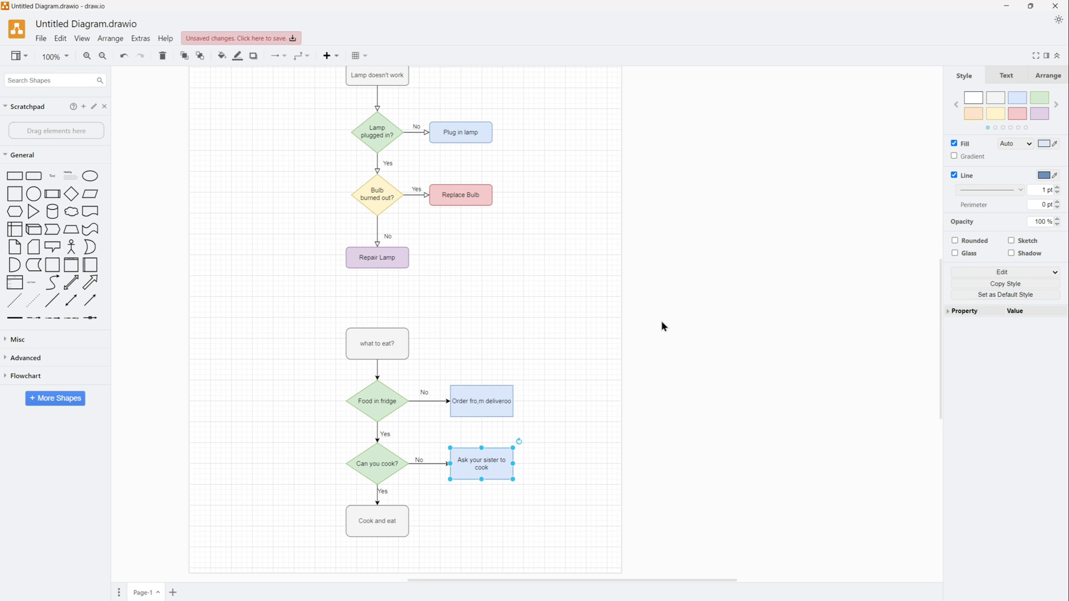
{"action": "left_click", "coordinate": [660, 320]}
Save the diagram as flowchart.drawio
{"action": "key", "text": "ctrl+s"}
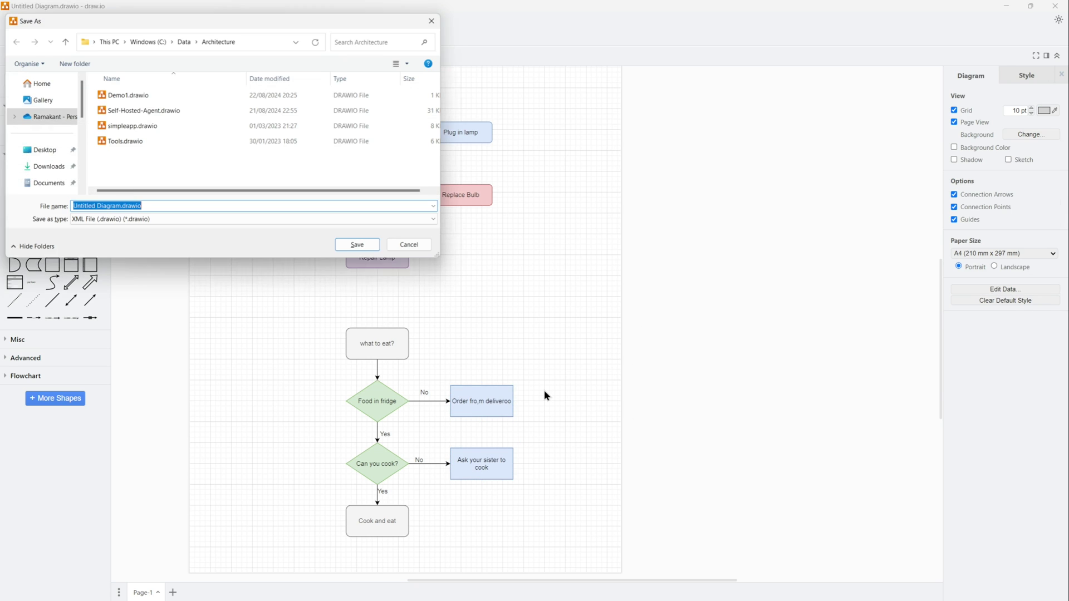
{"action": "type", "text": "flowchart"}
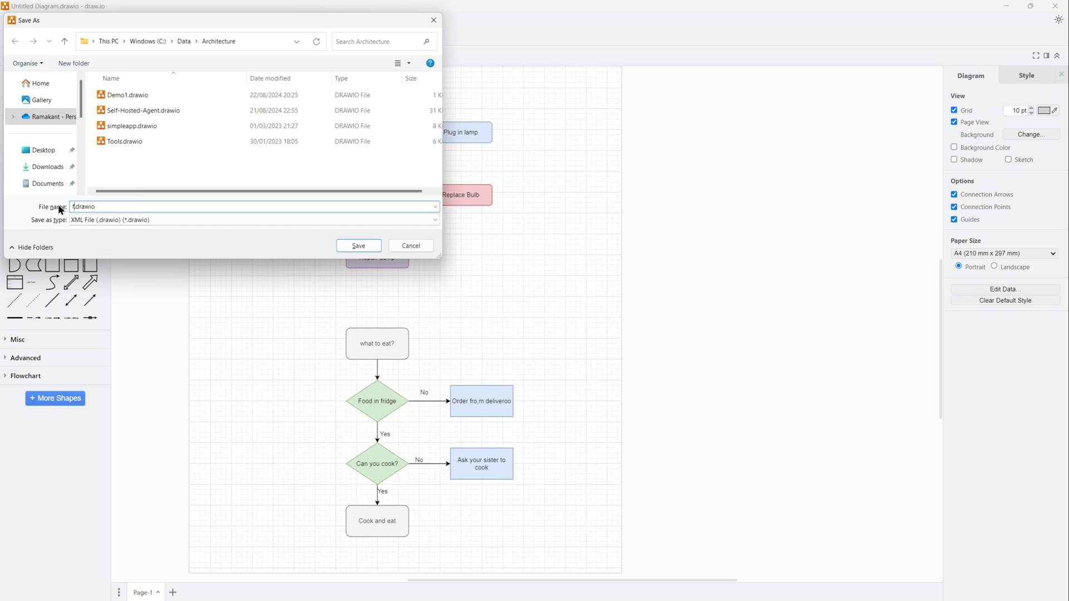
{"action": "left_click", "coordinate": [358, 246]}
{"action": "scroll", "coordinate": [553, 365], "scroll_direction": "down", "scroll_amount": 3}
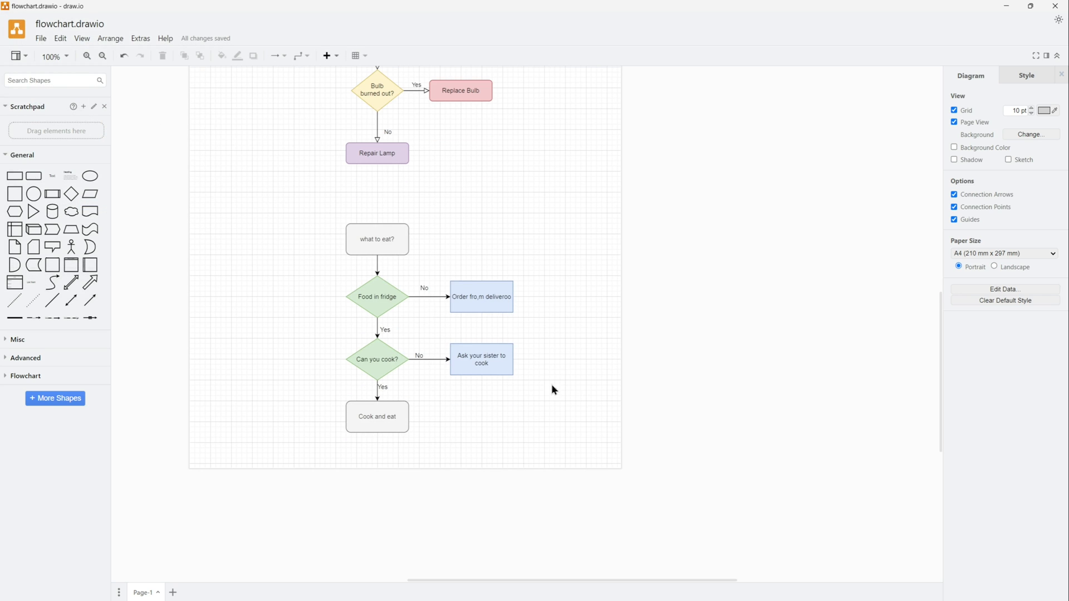
Turn on Flow Animation for the connector from 'what to eat?' to 'Food in fridge'
{"action": "left_click", "coordinate": [378, 266]}
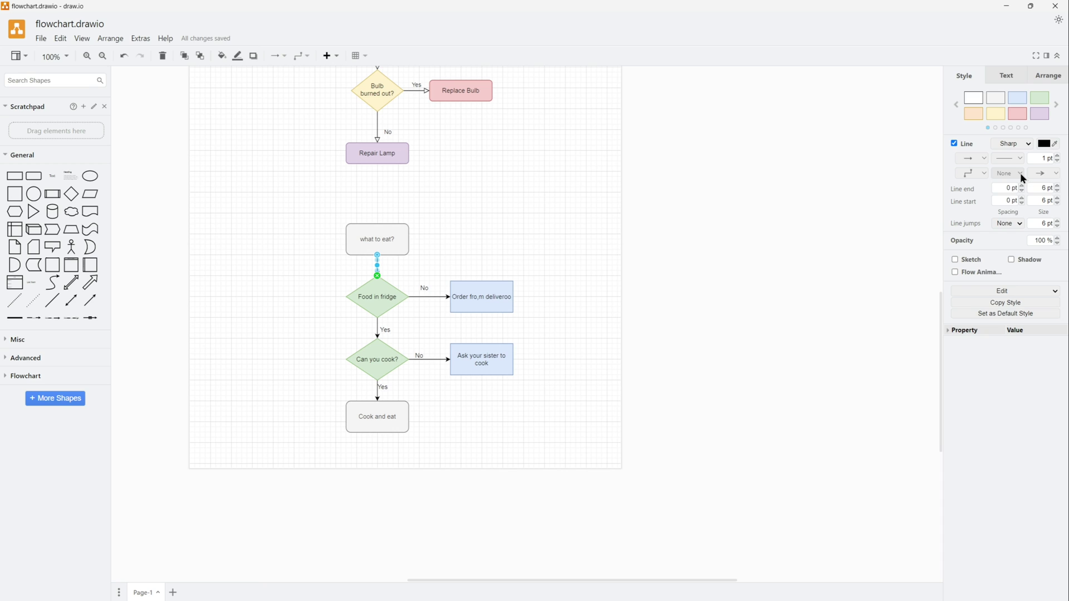
{"action": "left_click", "coordinate": [1019, 172]}
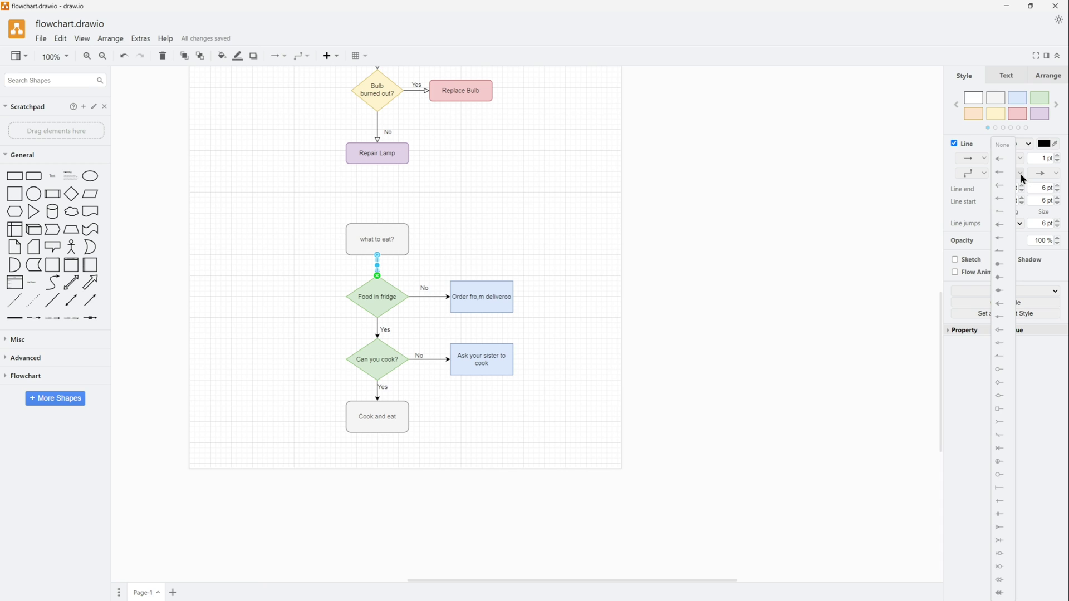
{"action": "left_click", "coordinate": [892, 247]}
{"action": "left_click", "coordinate": [379, 298]}
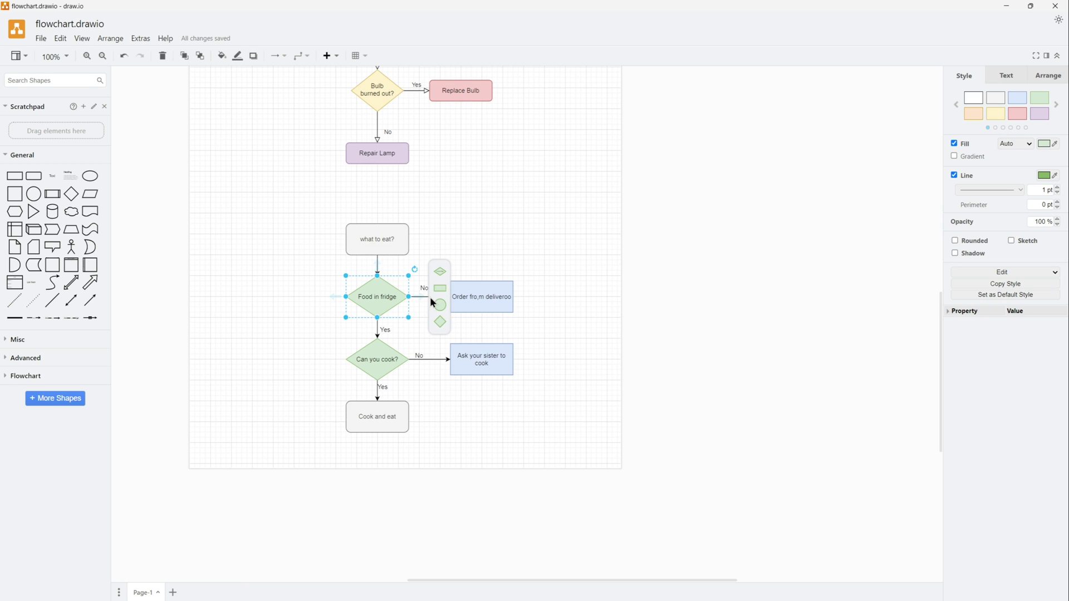
{"action": "left_click", "coordinate": [428, 298]}
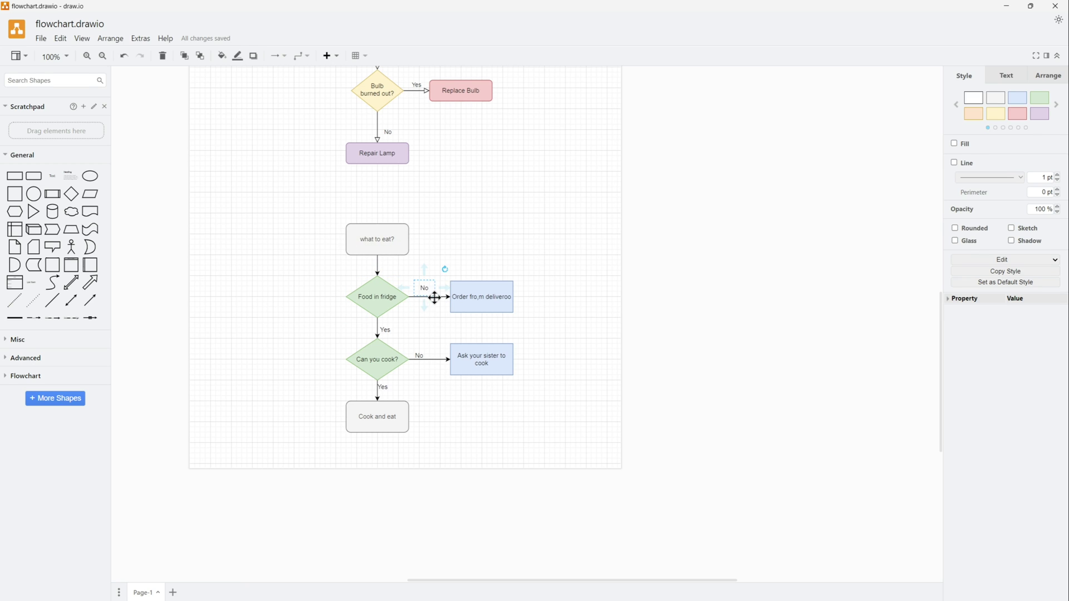
{"action": "left_click", "coordinate": [378, 263]}
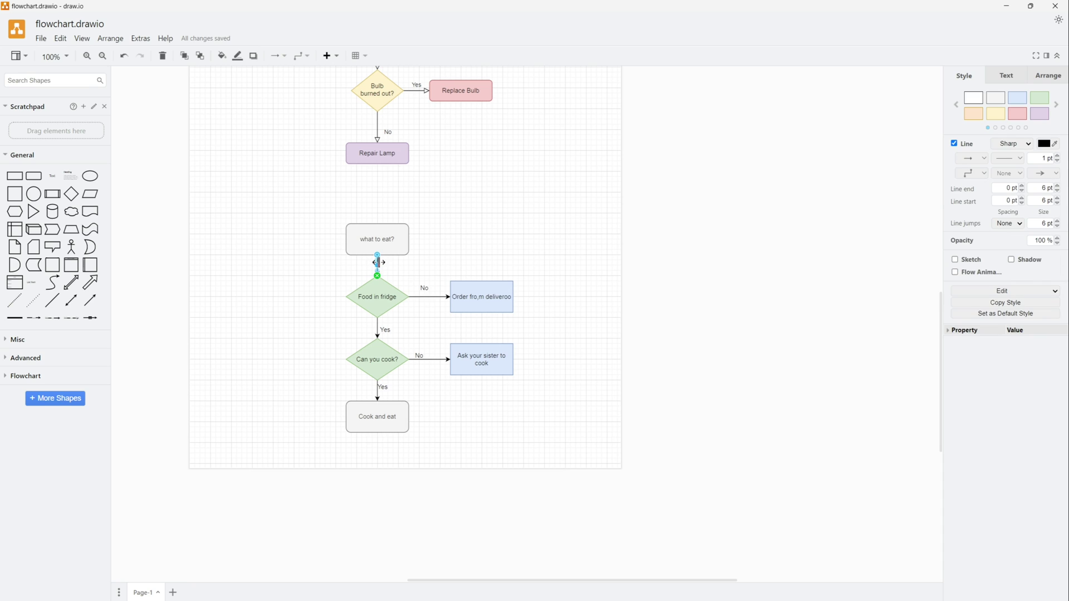
{"action": "left_click", "coordinate": [954, 271]}
{"action": "left_click", "coordinate": [580, 293]}
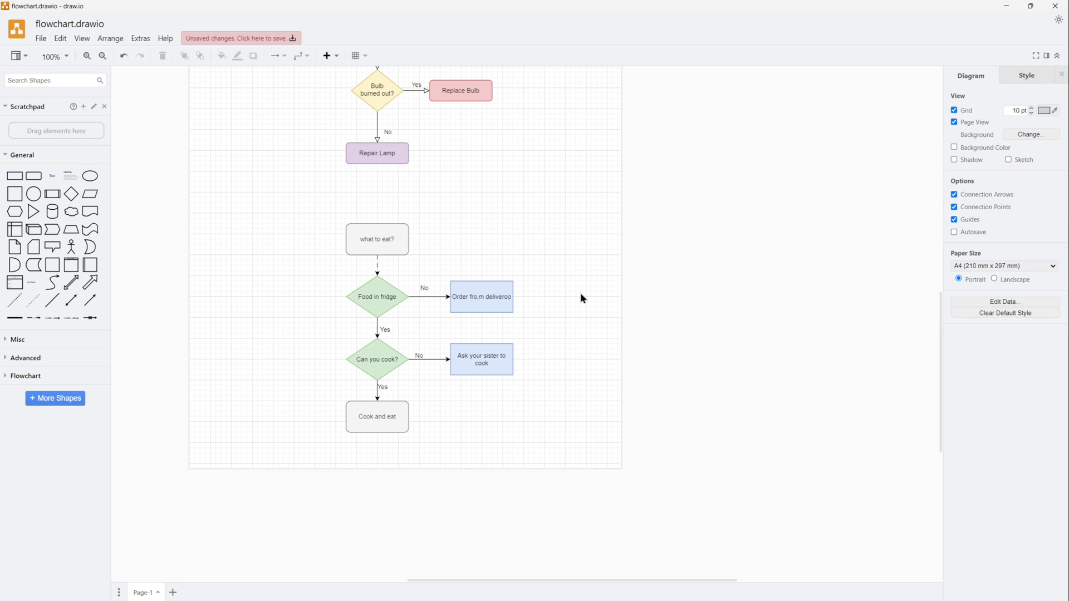
Apply the animated dashed flow style to the remaining connectors, down to 'Cook and eat'
{"action": "left_click", "coordinate": [419, 296]}
{"action": "key", "text": "ctrl+shift+v"}
{"action": "left_click", "coordinate": [603, 433]}
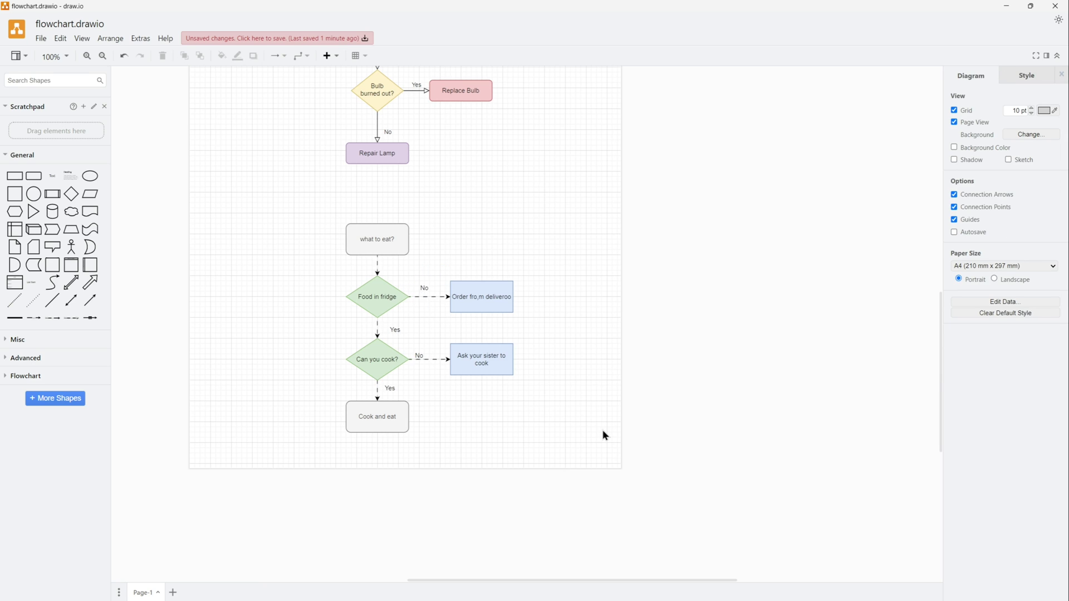